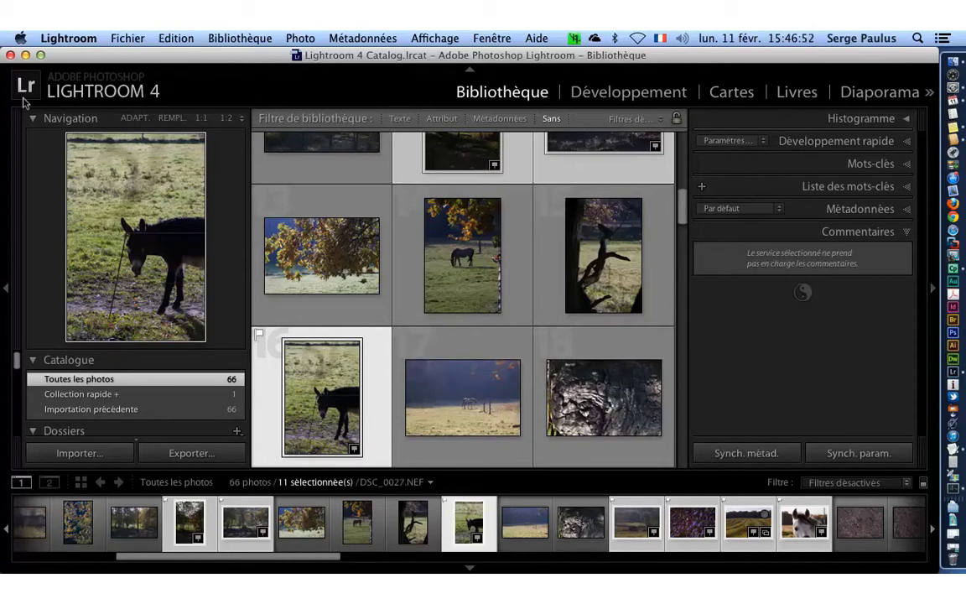
- Collapse the Navigator preview and scroll the left panel down to the publish services list
left_click(70, 119)
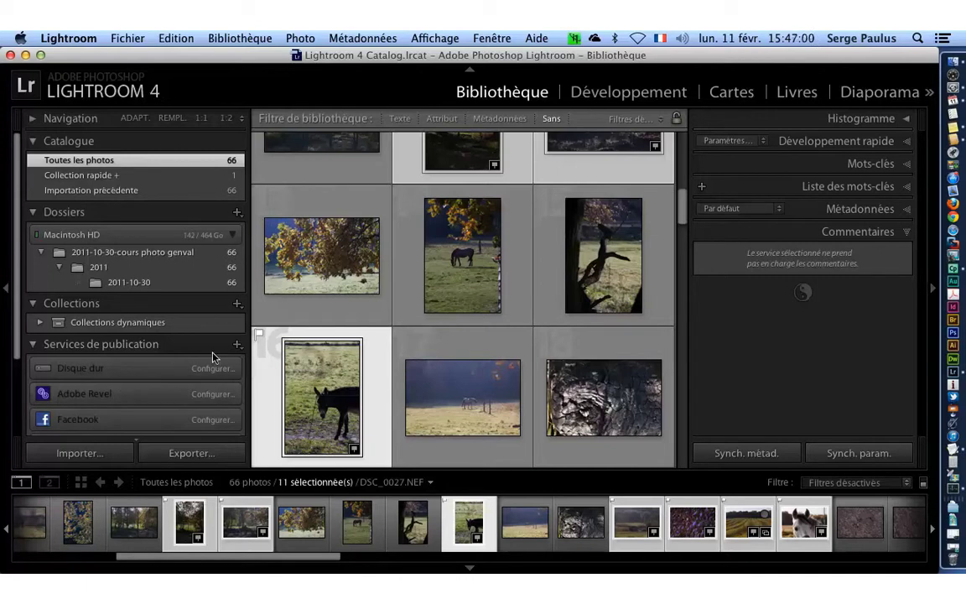
scroll(154, 400, "down", 5)
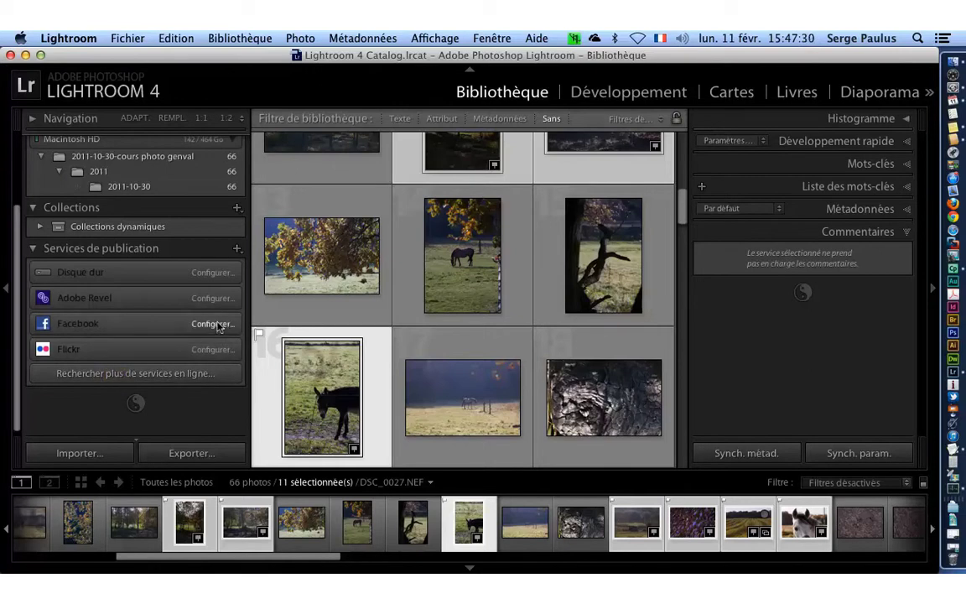
- Set up the Facebook publish service with description 'FB' and begin authorising it
left_click(217, 327)
left_click(411, 170)
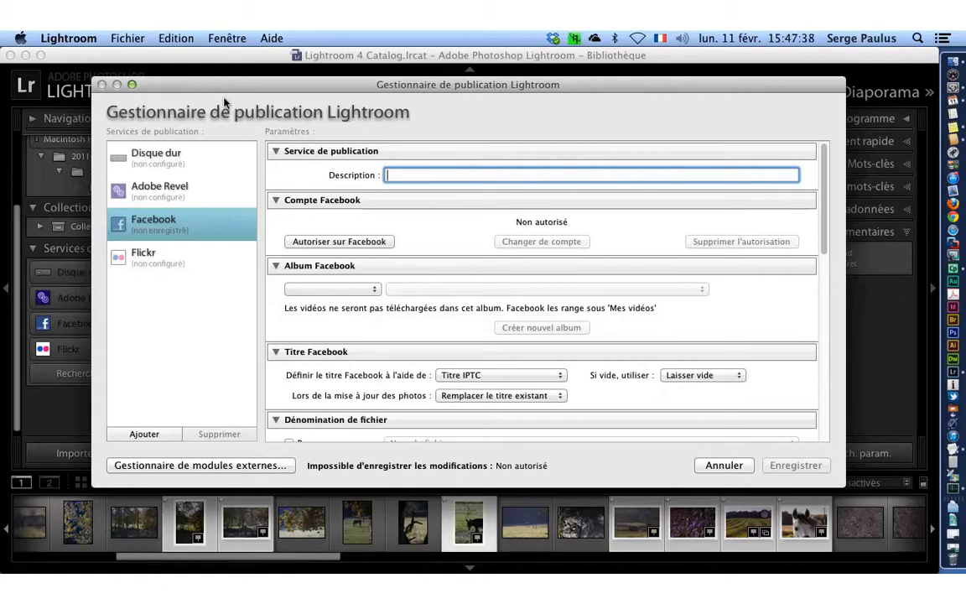
type("FB")
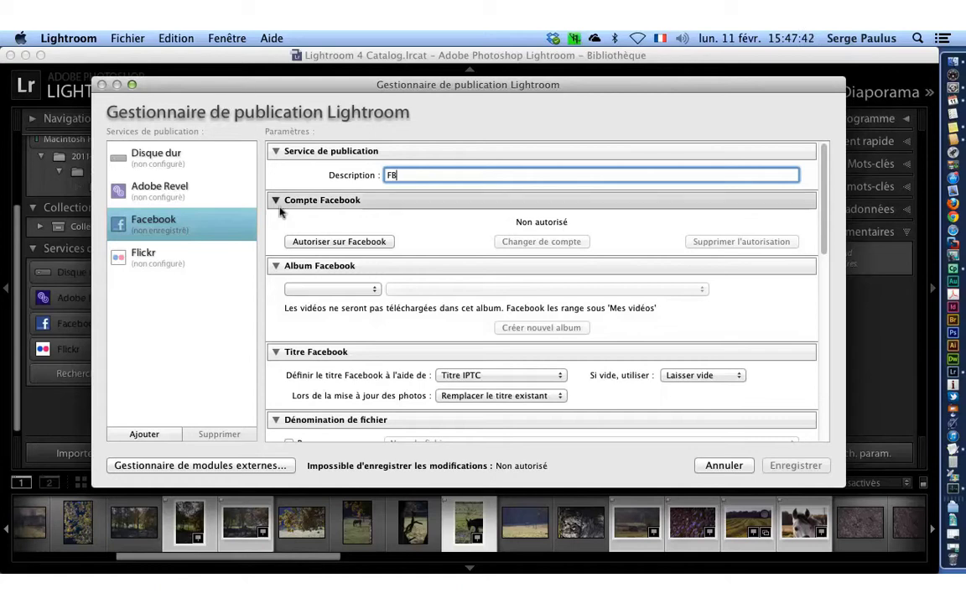
left_click(334, 242)
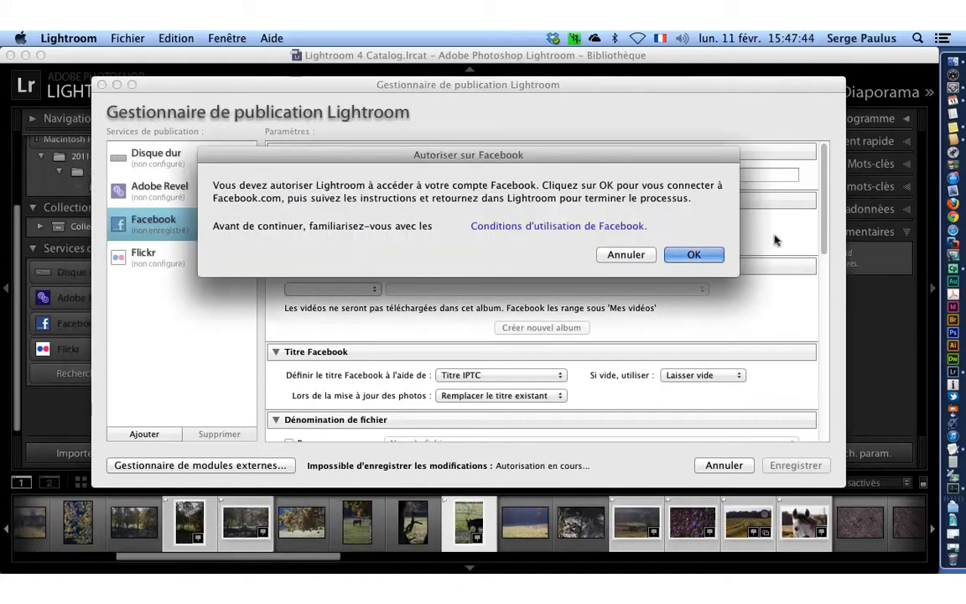
- Grant Lightroom its Facebook permissions in Safari and confirm the authorisation is finished
left_click(694, 255)
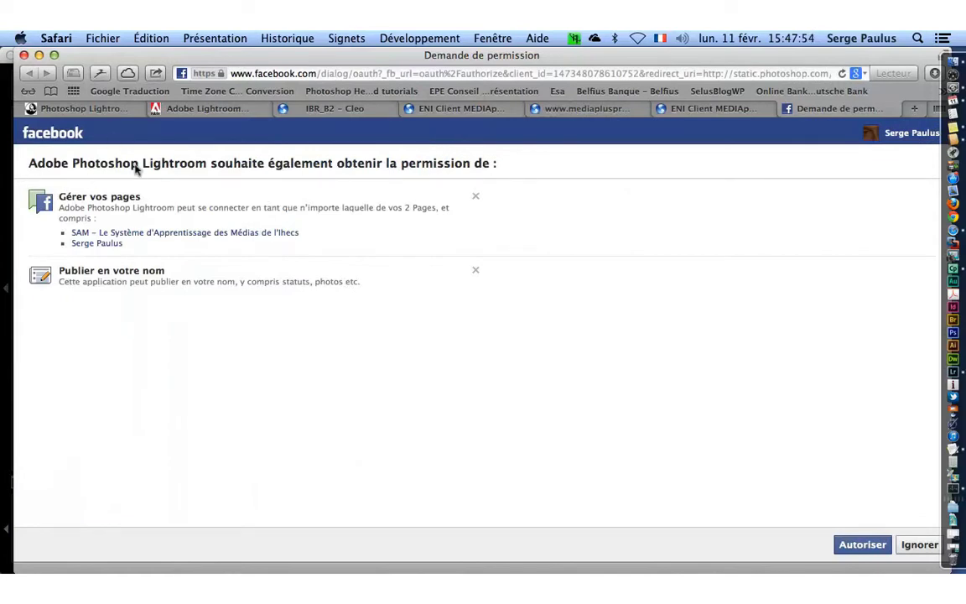
left_click(849, 543)
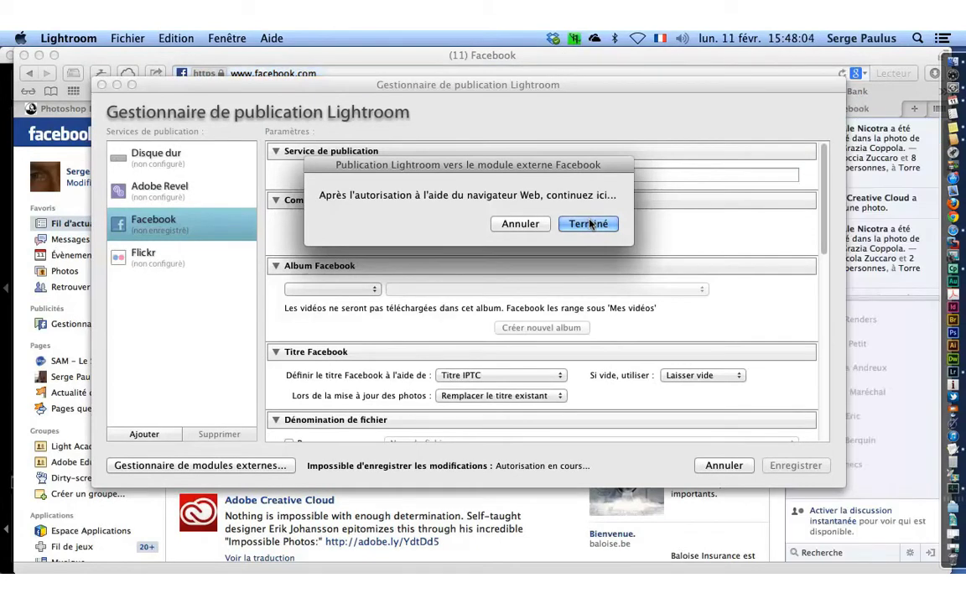
left_click(590, 223)
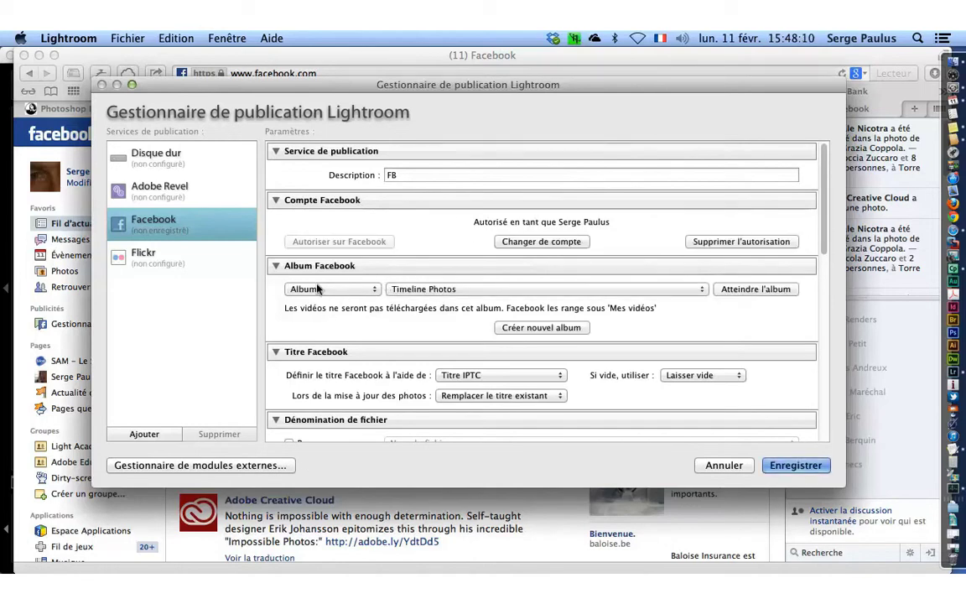
left_click(477, 290)
left_click(445, 288)
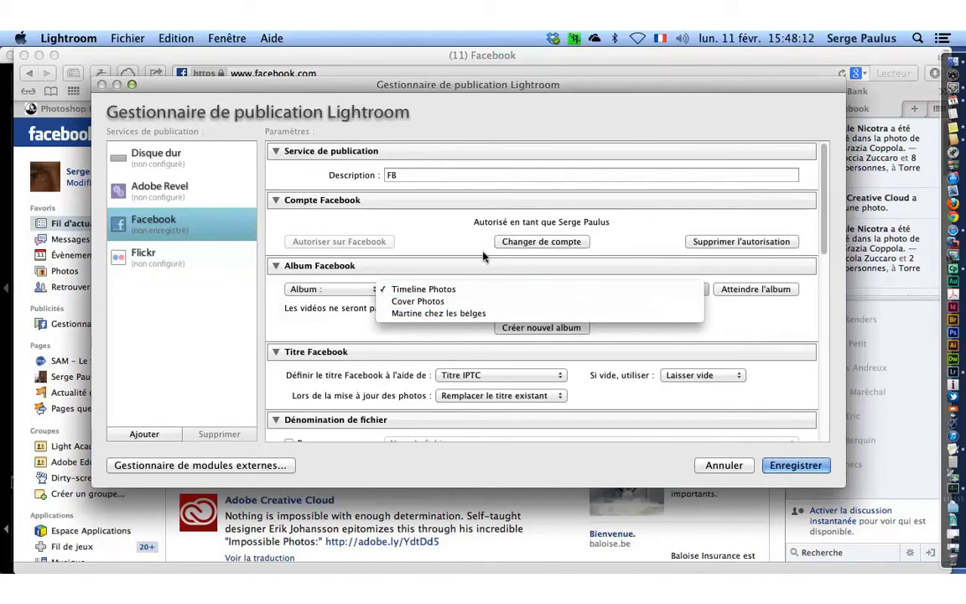
left_click(341, 286)
left_click(342, 337)
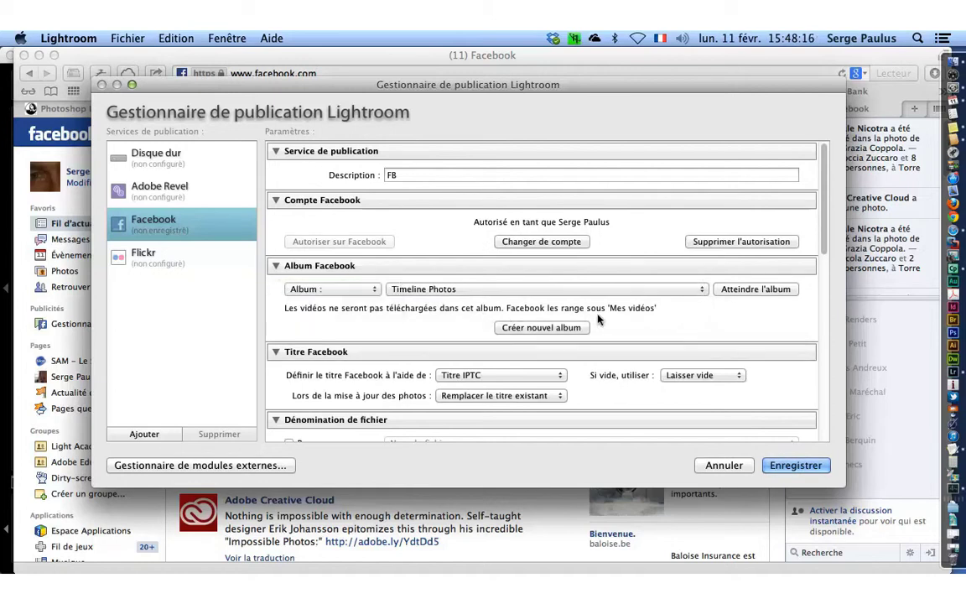
left_click(544, 327)
left_click(496, 271)
scroll(532, 366, "down", 3)
scroll(450, 302, "down", 2)
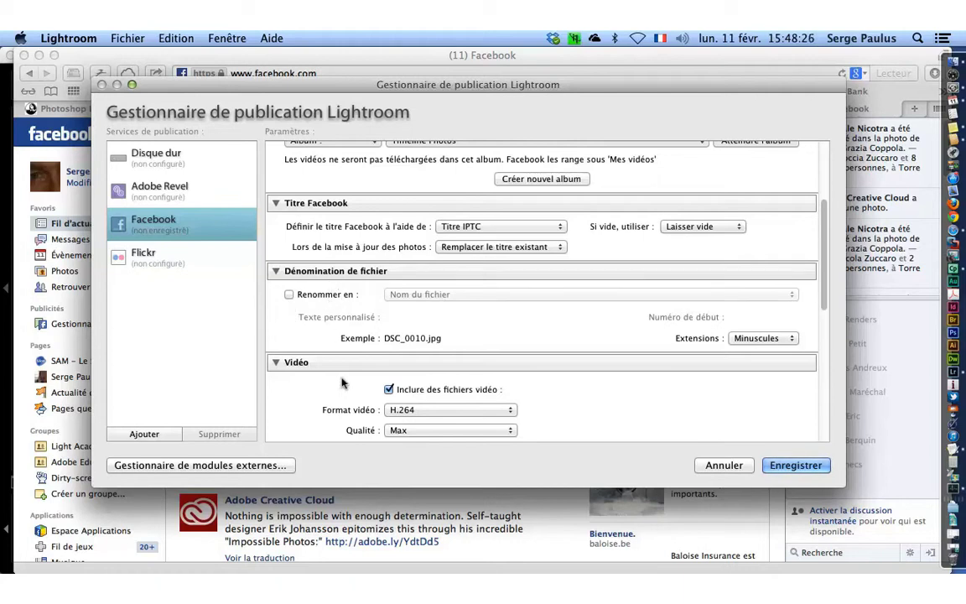
scroll(331, 370, "down", 3)
scroll(332, 376, "down", 2)
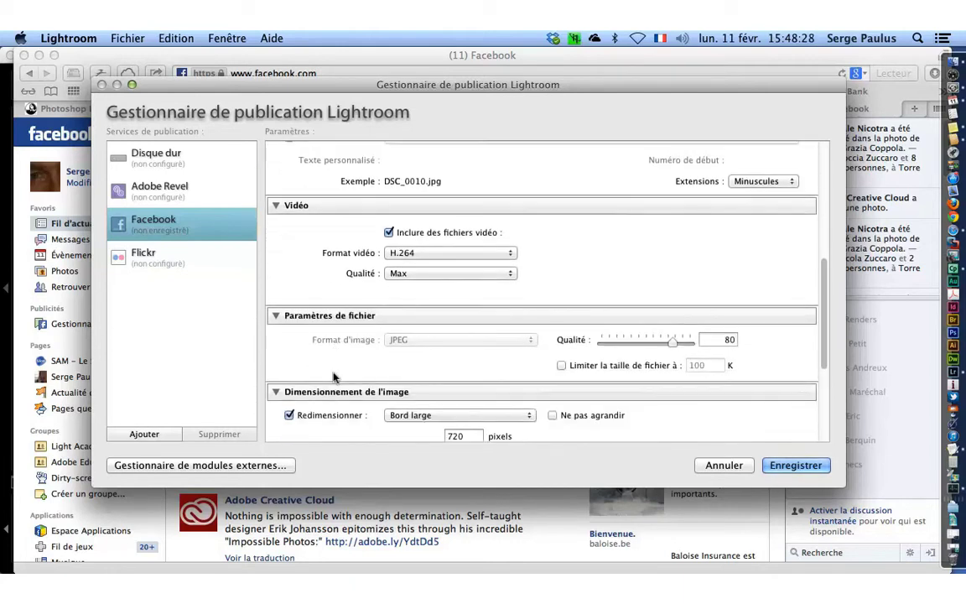
scroll(462, 361, "down", 1)
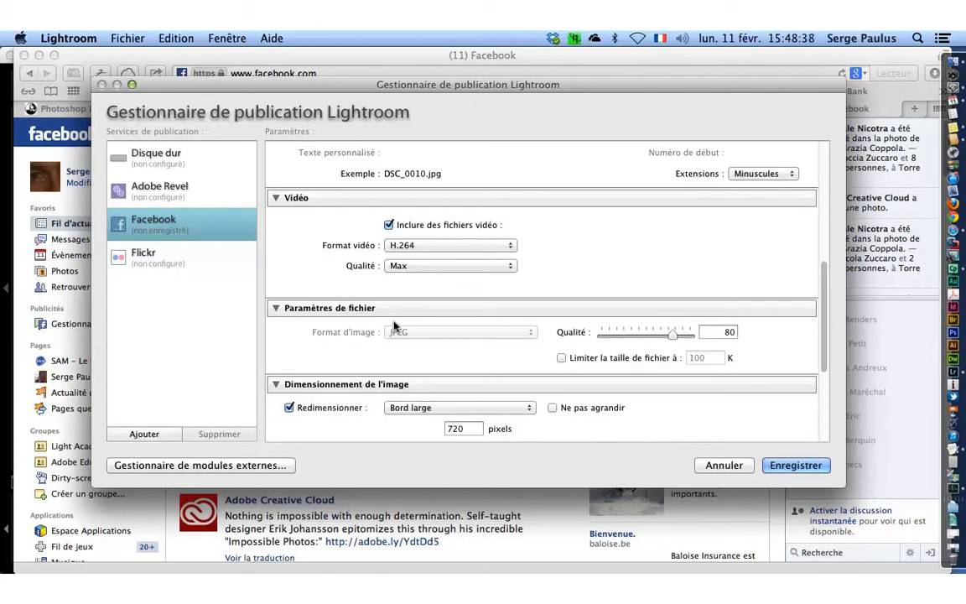
scroll(369, 360, "down", 3)
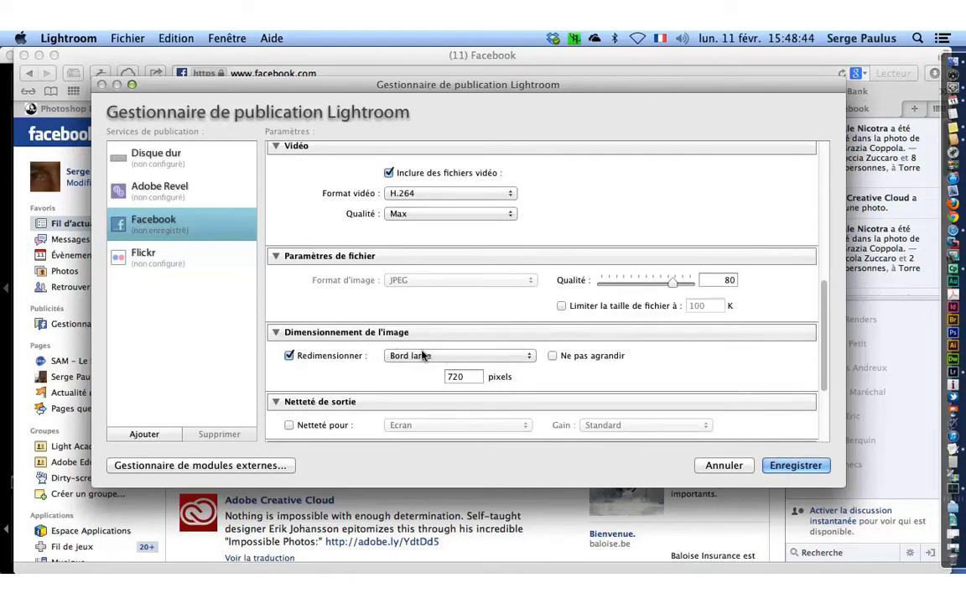
- Resize Facebook uploads to 500 pixels and turn on screen sharpening
double_click(467, 375)
type("500")
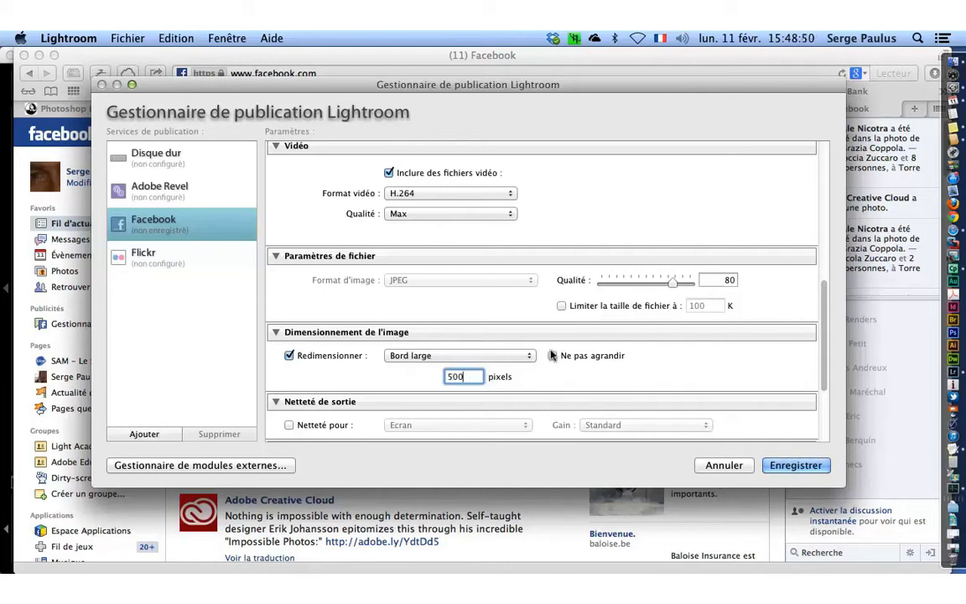
key("Tab")
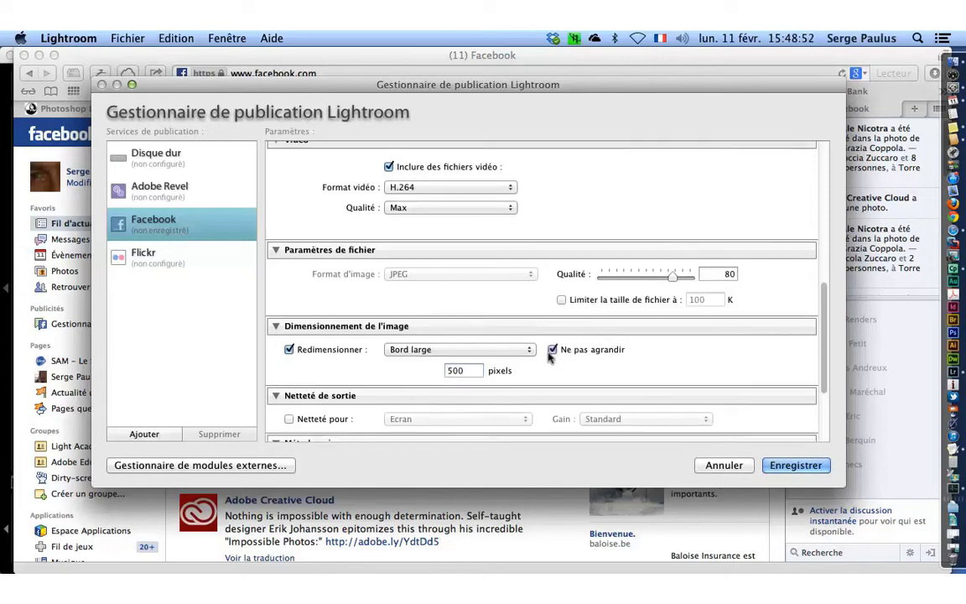
scroll(389, 341, "down", 2)
left_click(286, 395)
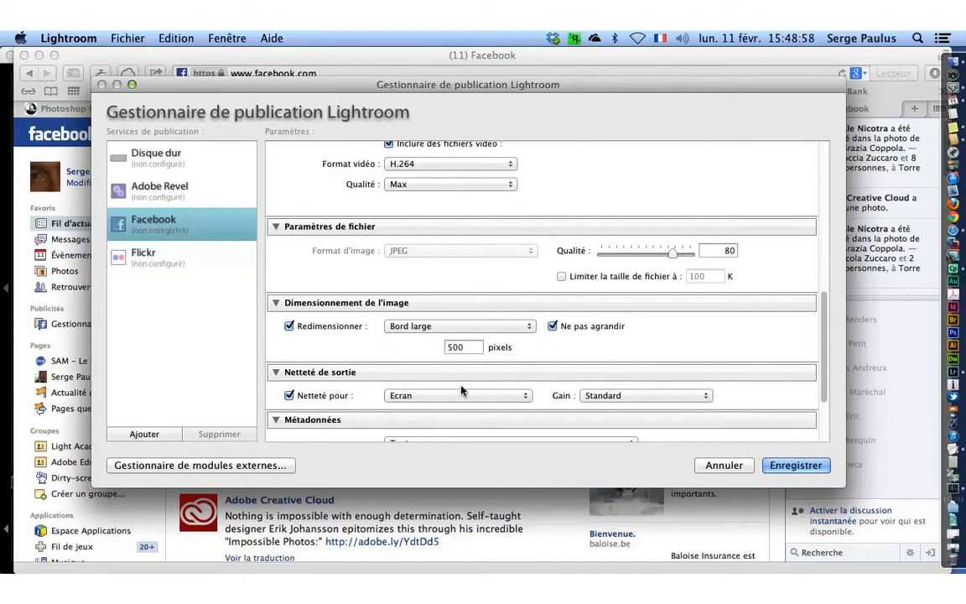
- Include only copyright and contact metadata and save the FB service
scroll(413, 346, "down", 4)
scroll(413, 345, "down", 3)
left_click(439, 347)
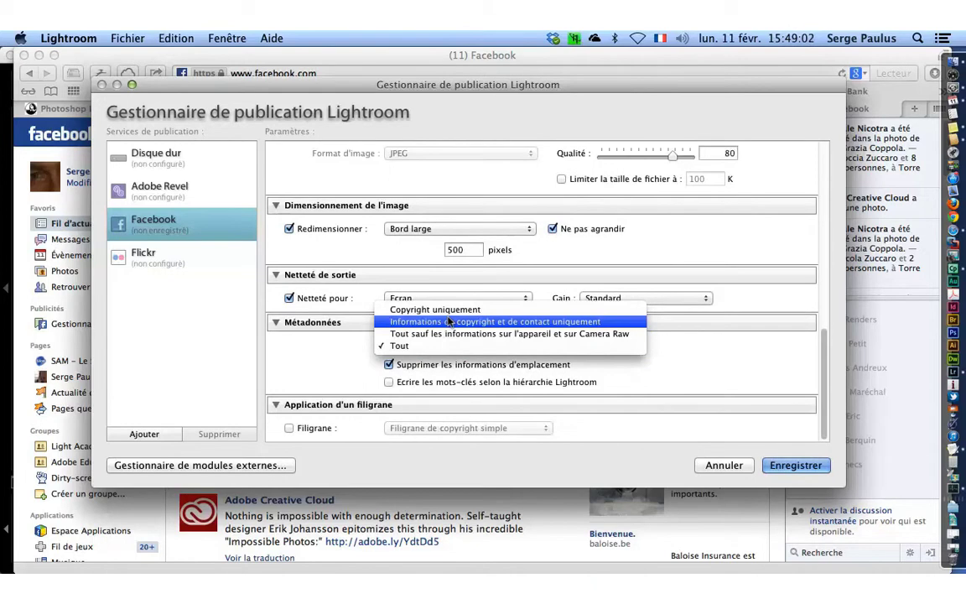
left_click(450, 322)
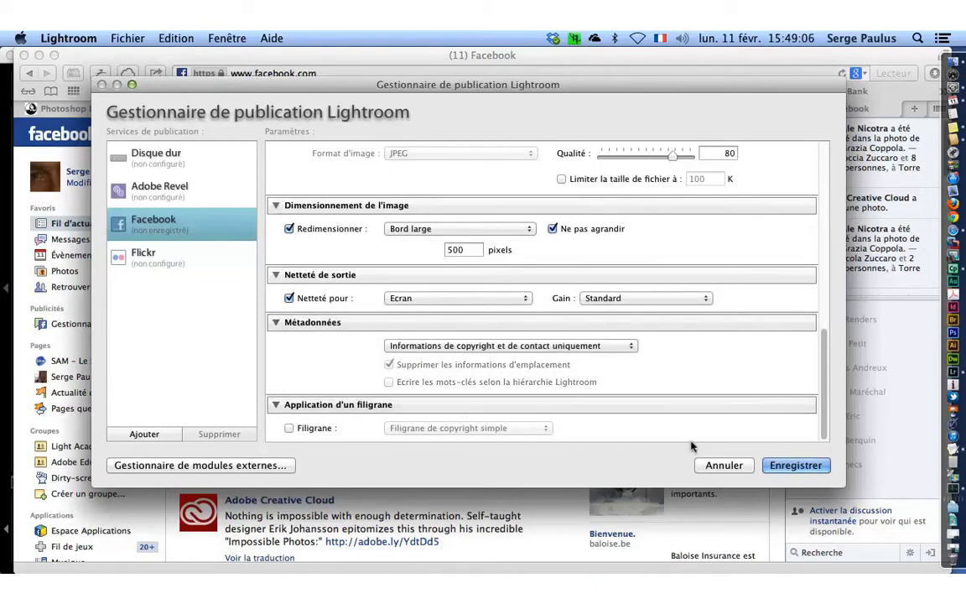
left_click(795, 466)
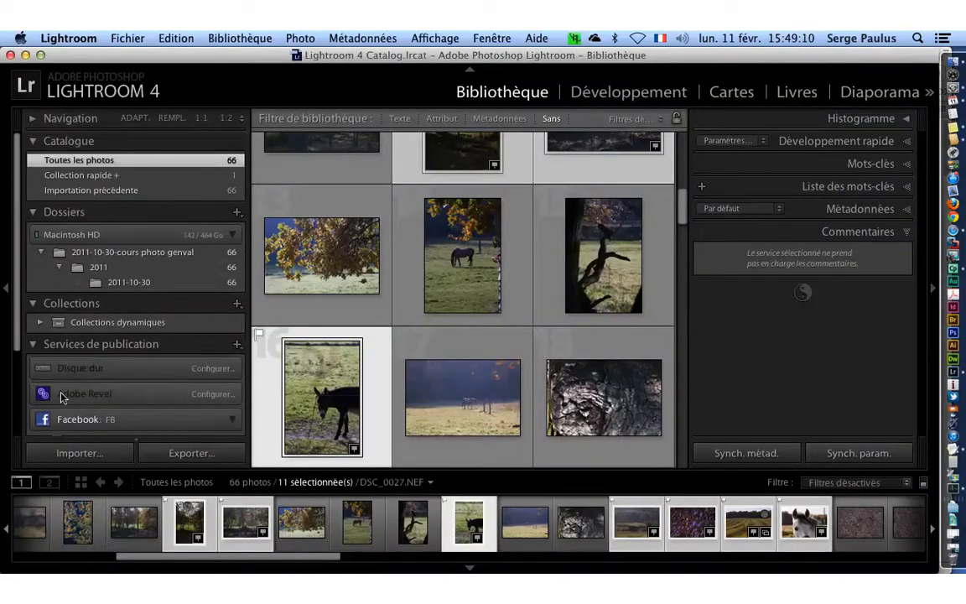
- Add the 11 selected photos to Facebook Timeline Photos and view them queued for publishing
scroll(215, 404, "down", 2)
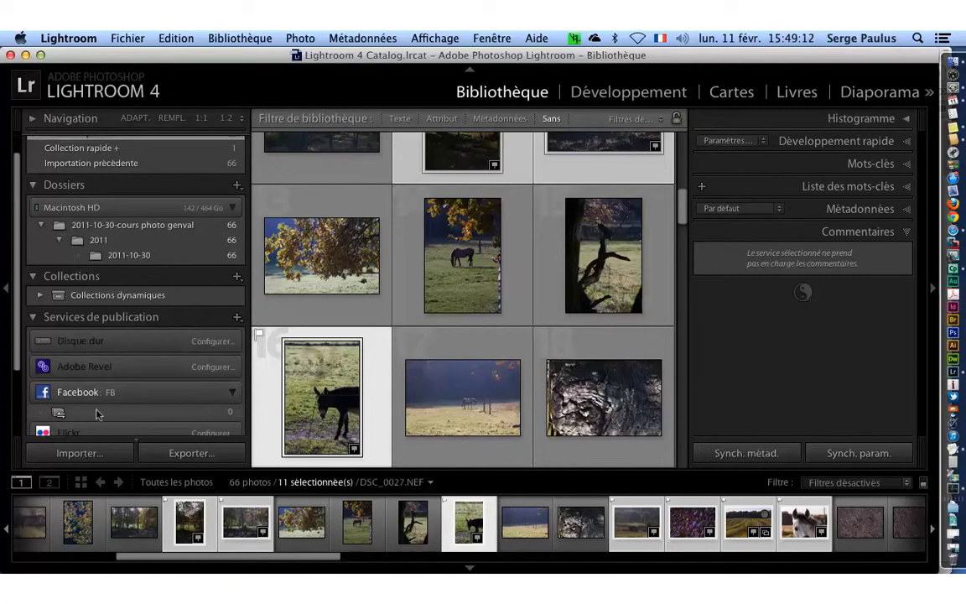
left_click_drag(342, 391, 189, 411)
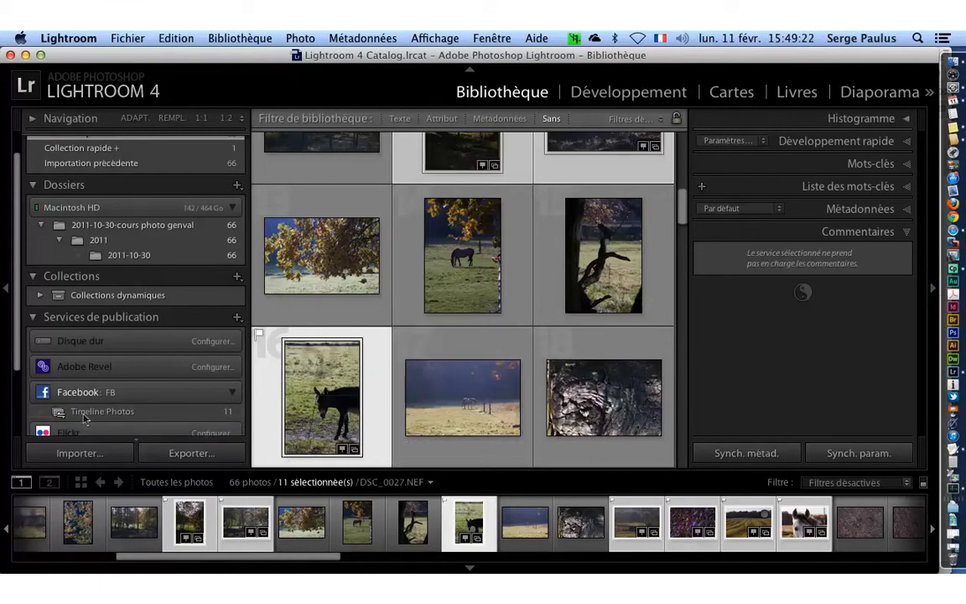
scroll(155, 412, "down", 1)
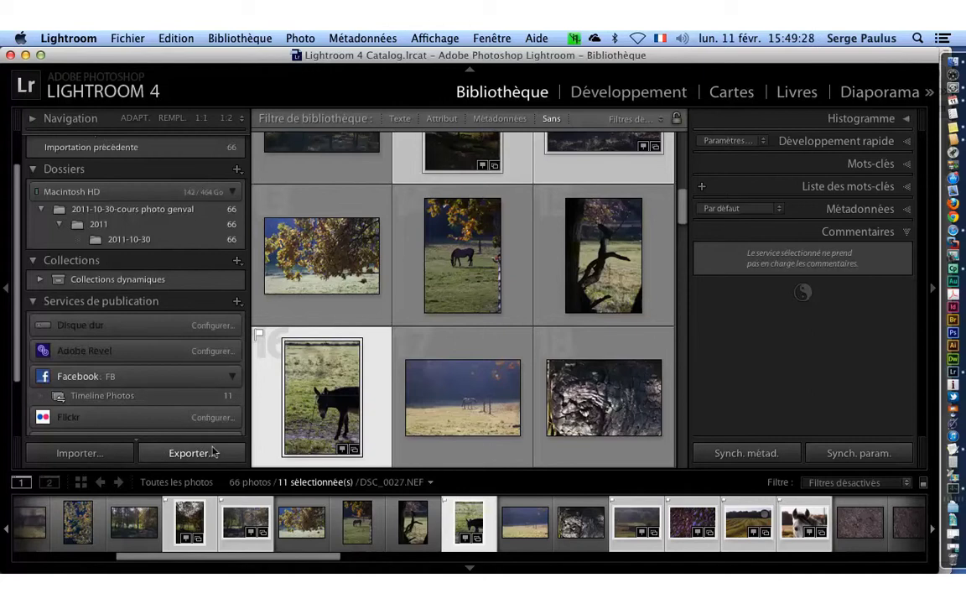
left_click(205, 395)
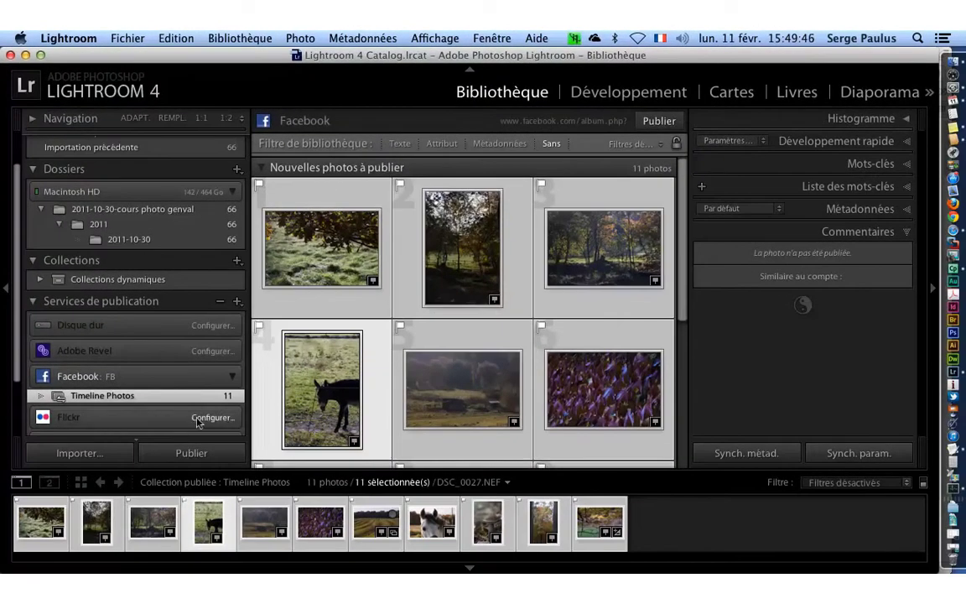
scroll(197, 418, "down", 2)
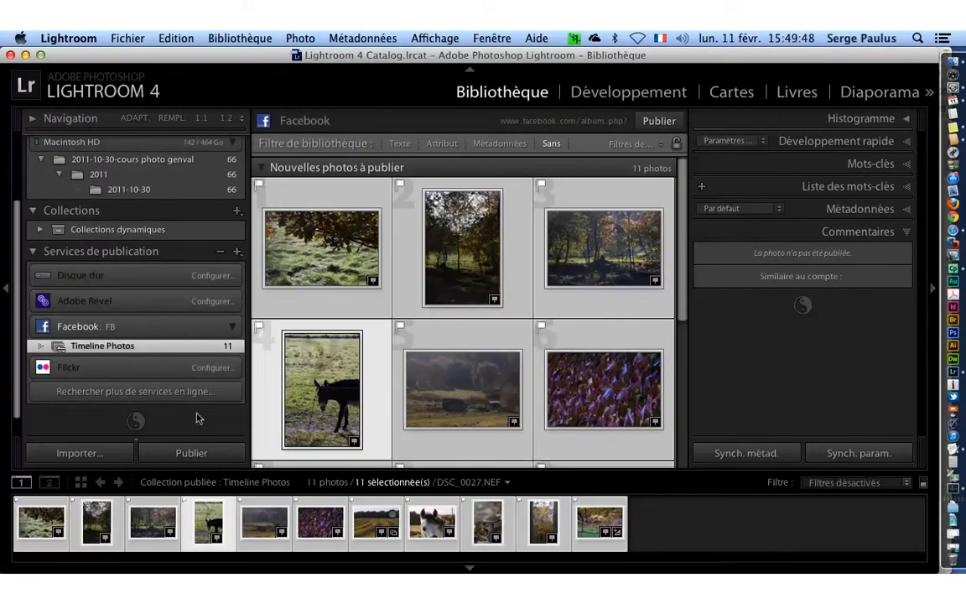
- Configure the Flickr publish service with description 'FL' and begin authorising it
left_click(206, 366)
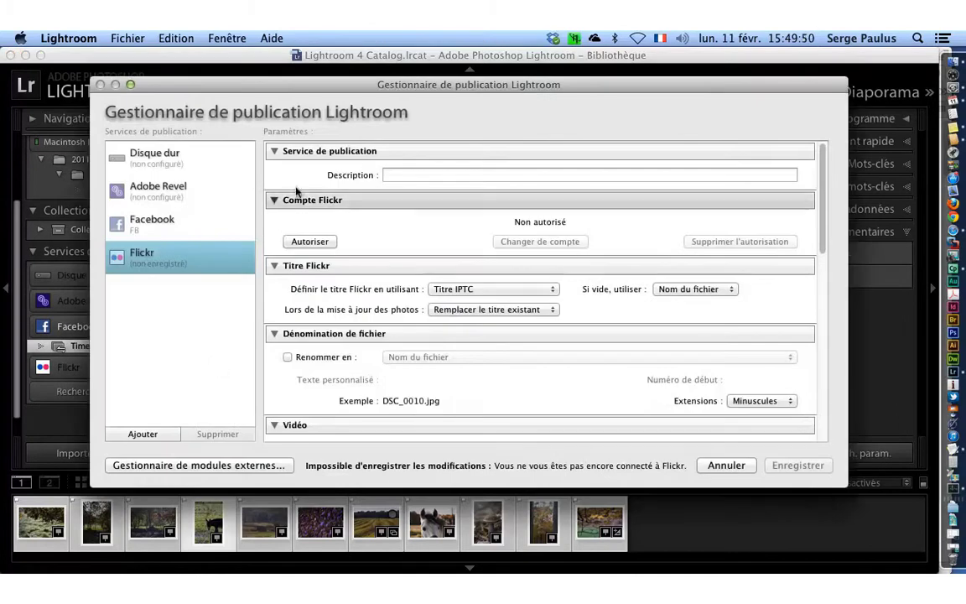
left_click(406, 171)
type("FL")
left_click(309, 241)
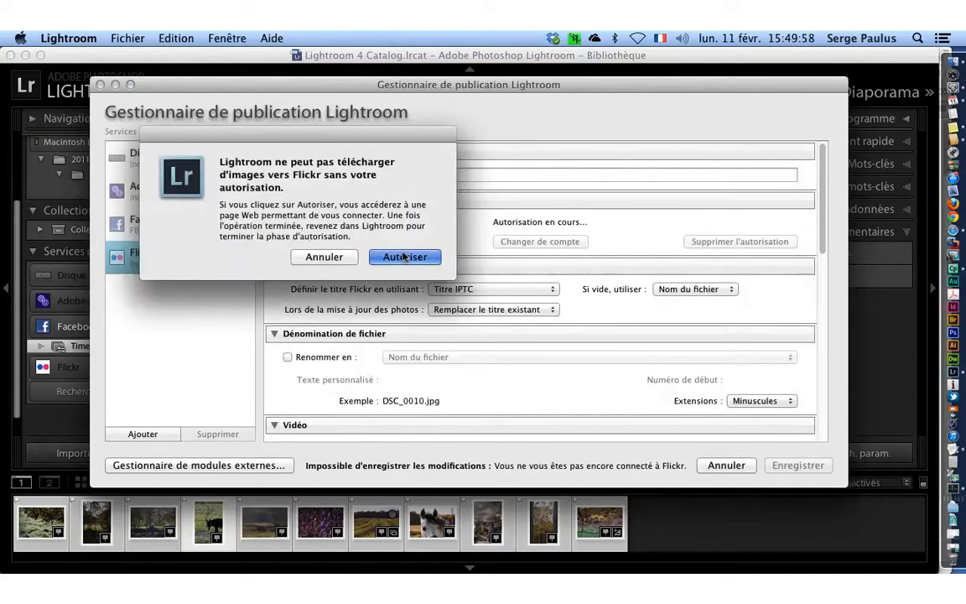
- Sign in with the saved Yahoo login, skip the Mail prompt, and allow Lightroom on Flickr
left_click(404, 256)
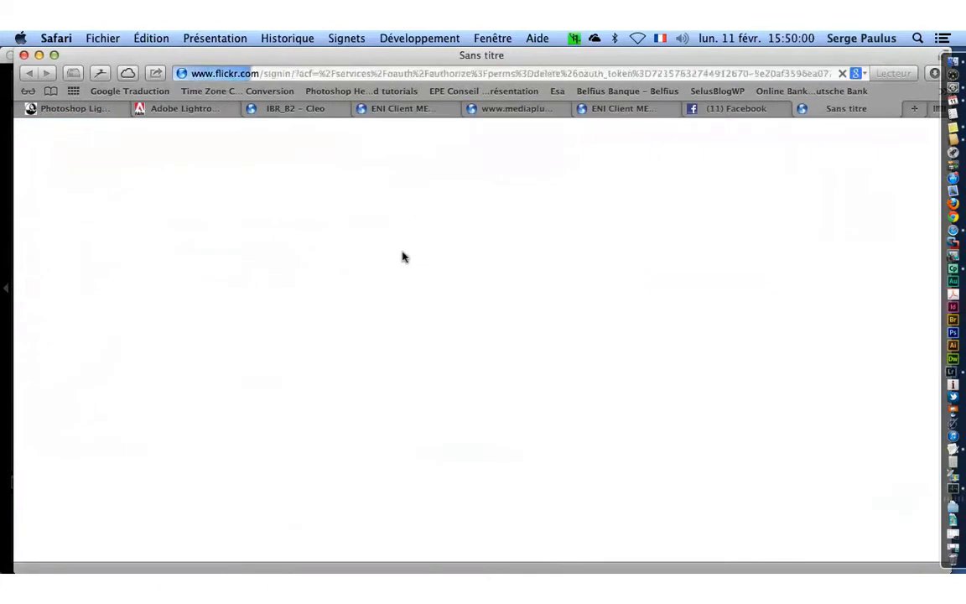
left_click(404, 257)
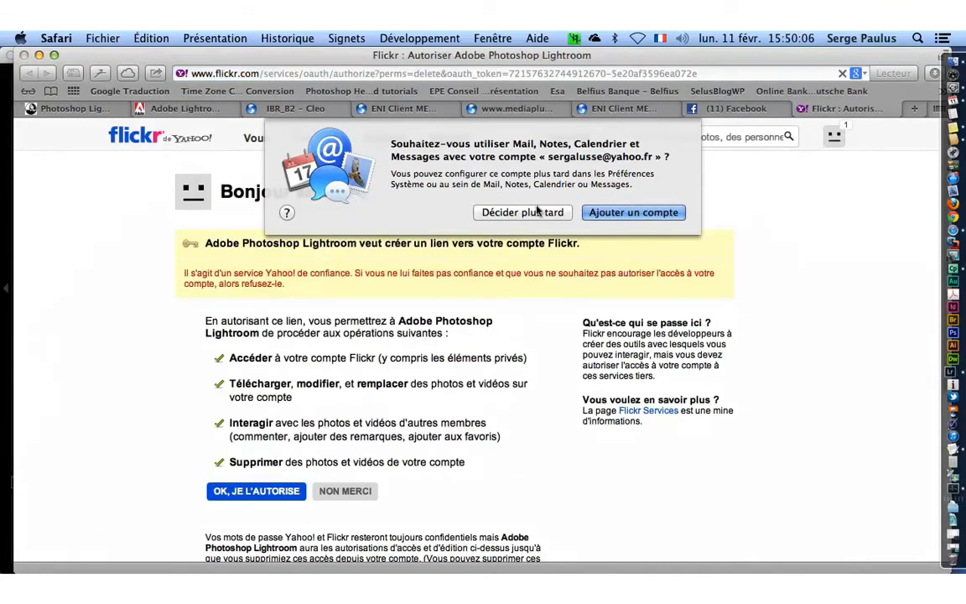
left_click(527, 211)
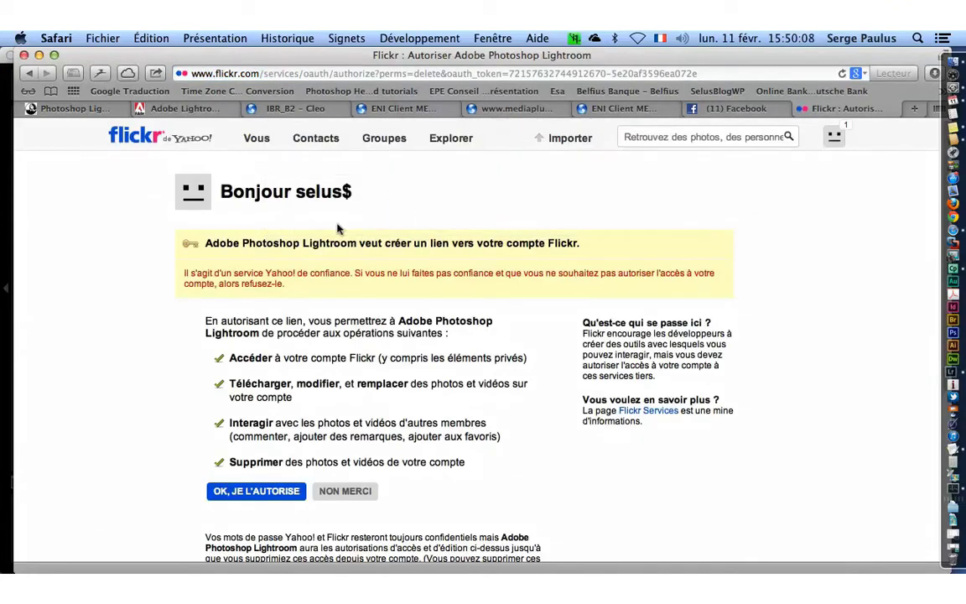
left_click(243, 491)
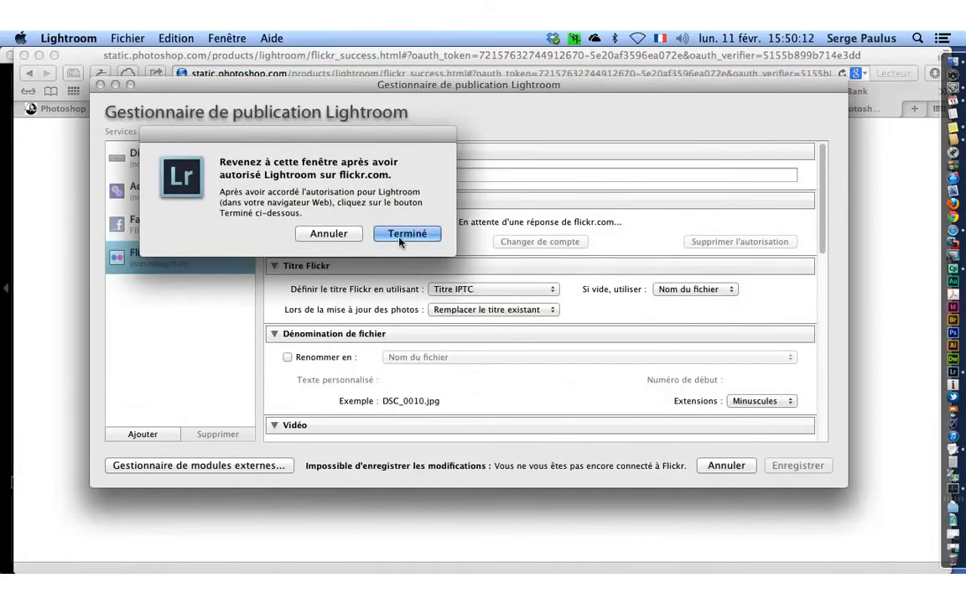
- Confirm the Flickr authorisation and set JPEG quality to 81
left_click(403, 233)
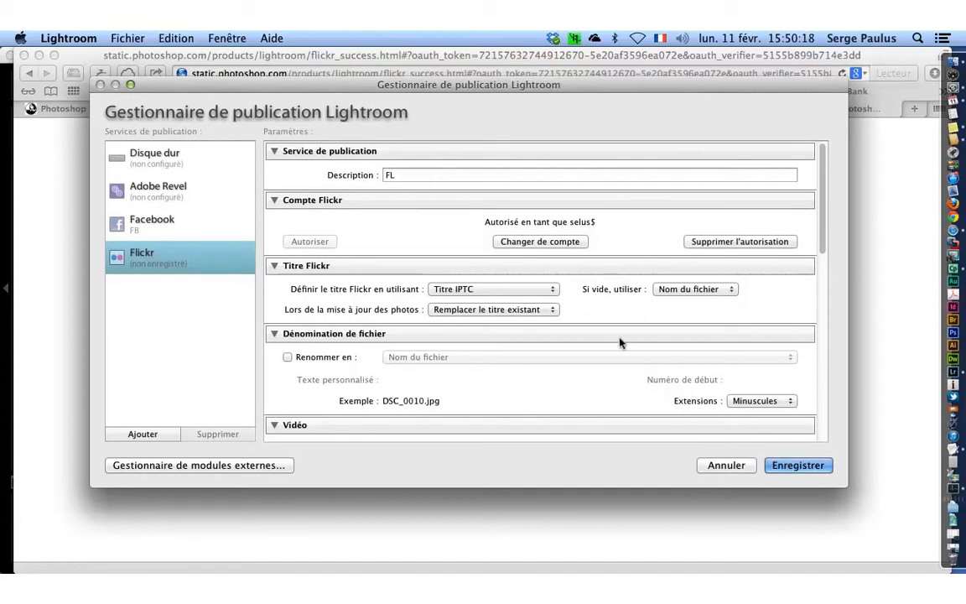
scroll(619, 342, "down", 3)
scroll(619, 342, "down", 3)
scroll(618, 342, "down", 3)
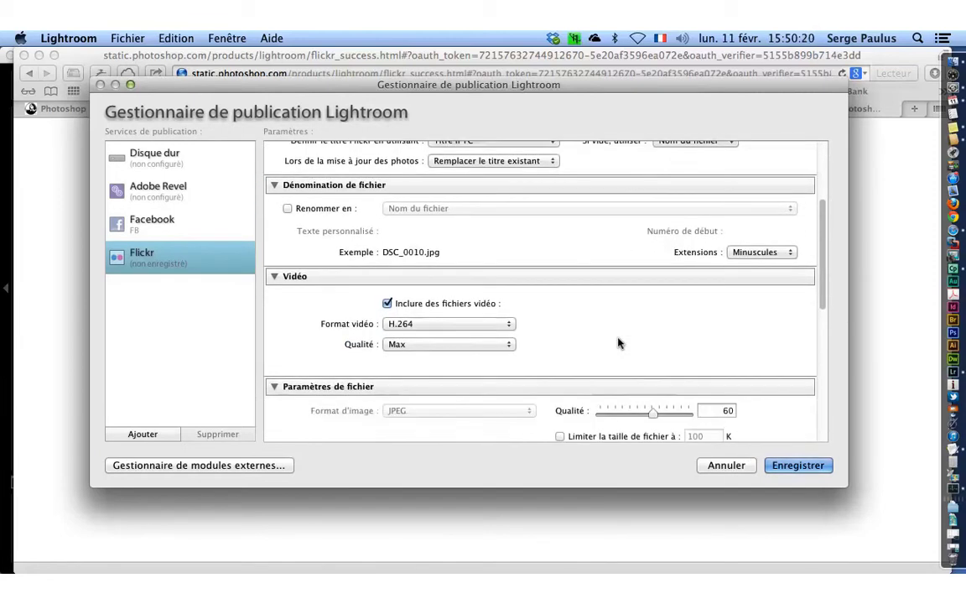
scroll(619, 342, "down", 2)
scroll(618, 342, "down", 3)
scroll(618, 342, "down", 2)
left_click_drag(653, 215, 672, 217)
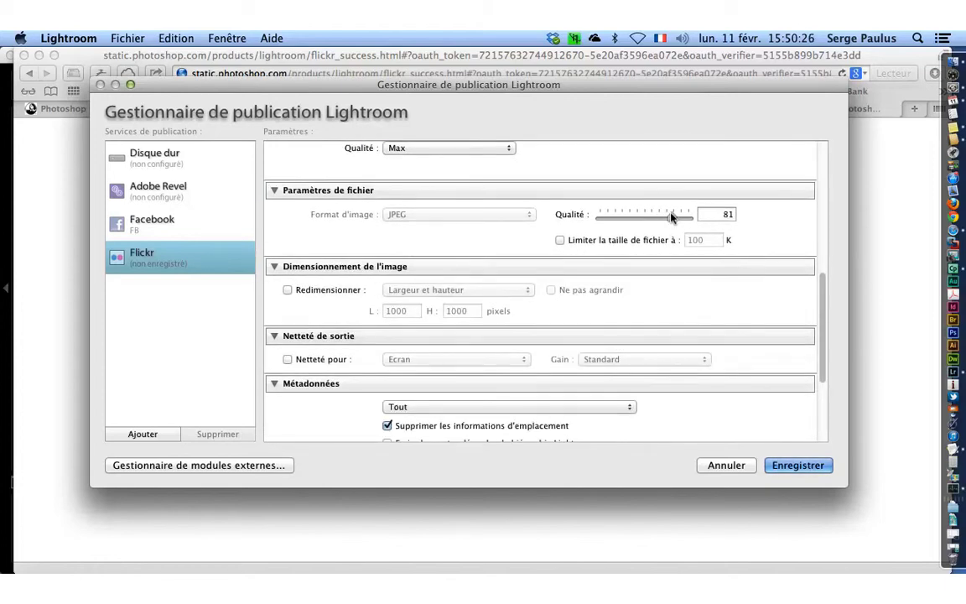
- Resize Flickr uploads to a 1000-pixel long edge with screen sharpening
left_click(312, 289)
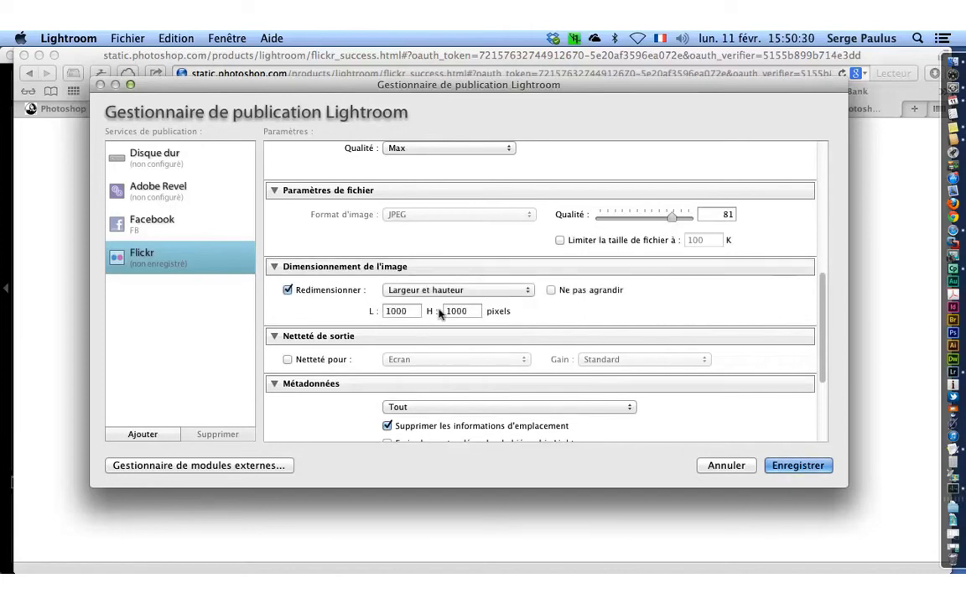
left_click(470, 289)
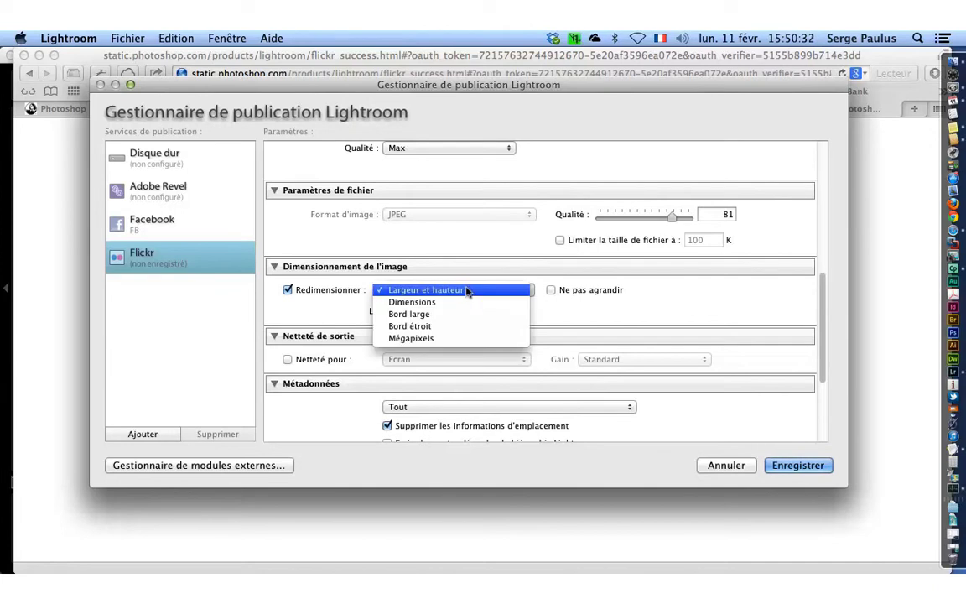
left_click(465, 314)
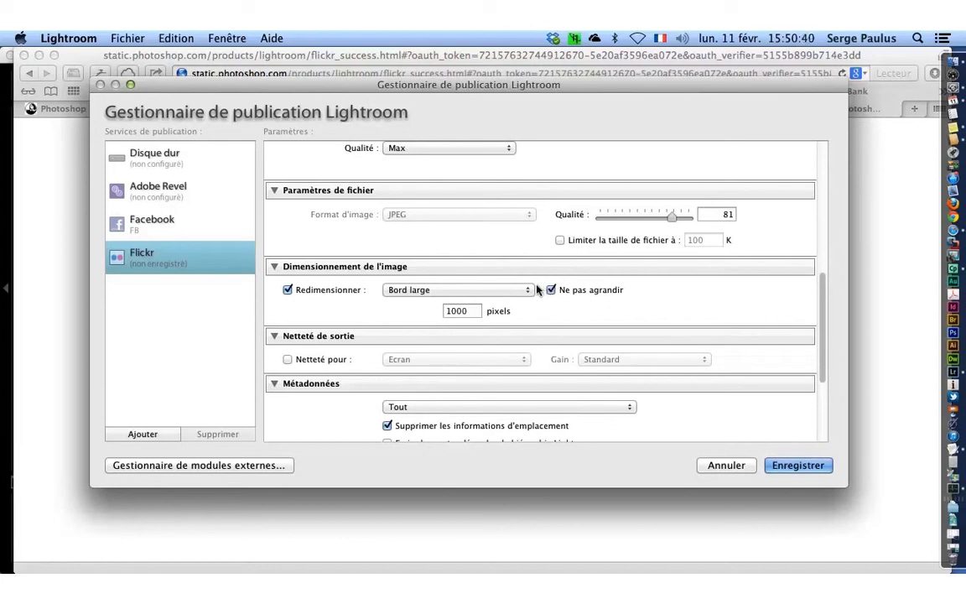
left_click(323, 359)
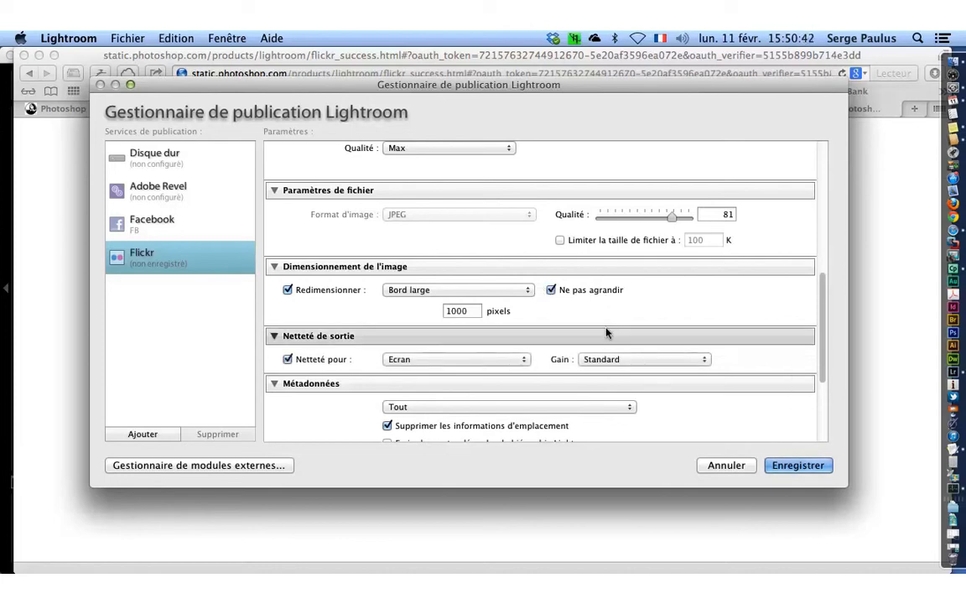
- Include only copyright and contact metadata and make uploaded photos private
scroll(606, 333, "down", 3)
scroll(606, 333, "down", 2)
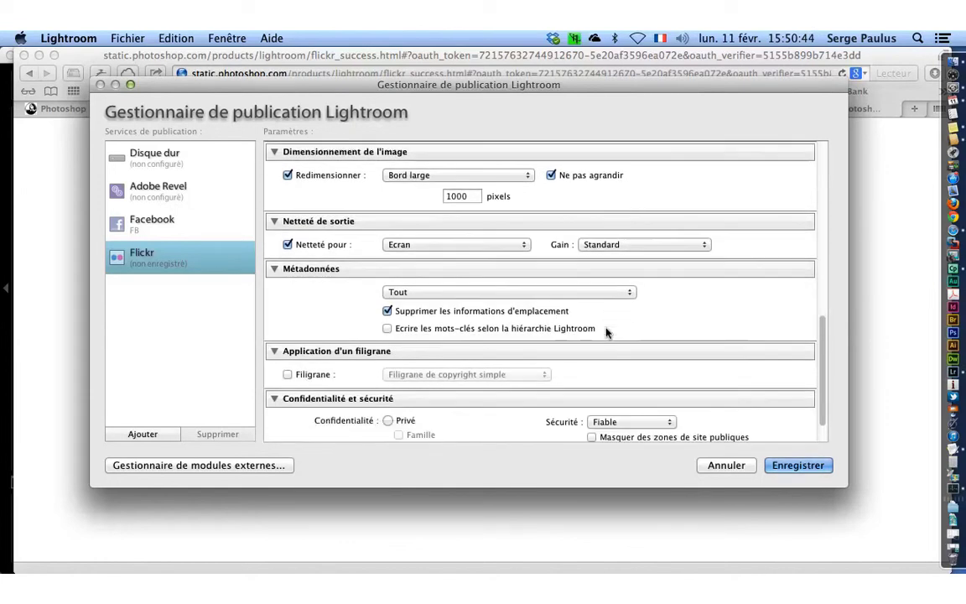
left_click(493, 292)
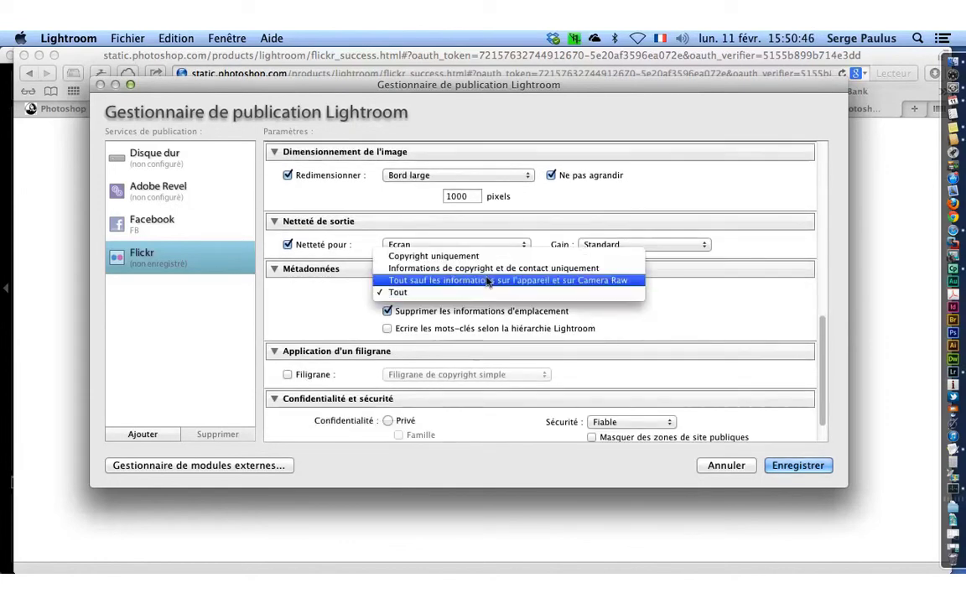
left_click(493, 269)
scroll(675, 361, "down", 2)
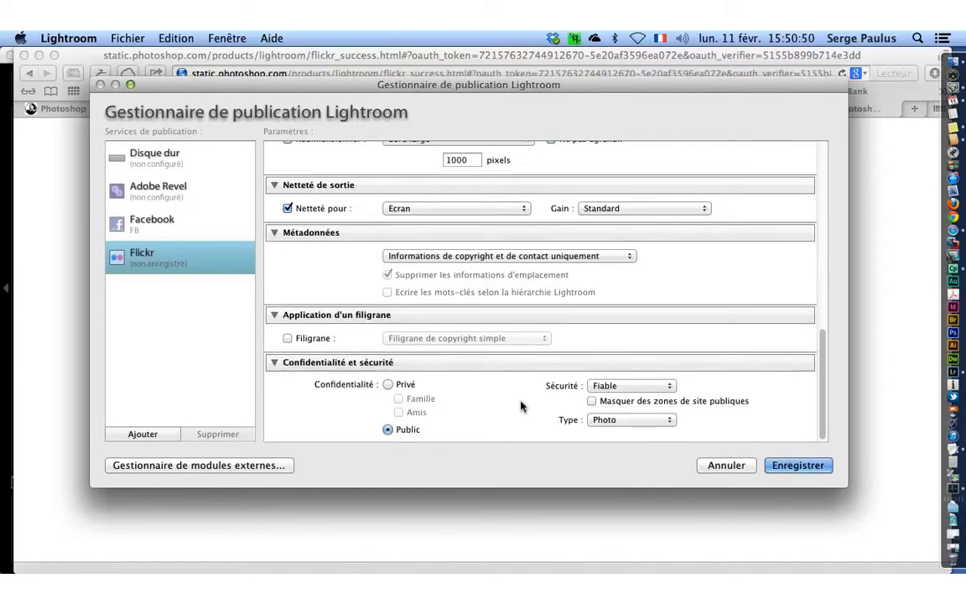
left_click(388, 384)
- Save the Flickr publish service and view its Flux de photos collection
left_click(801, 465)
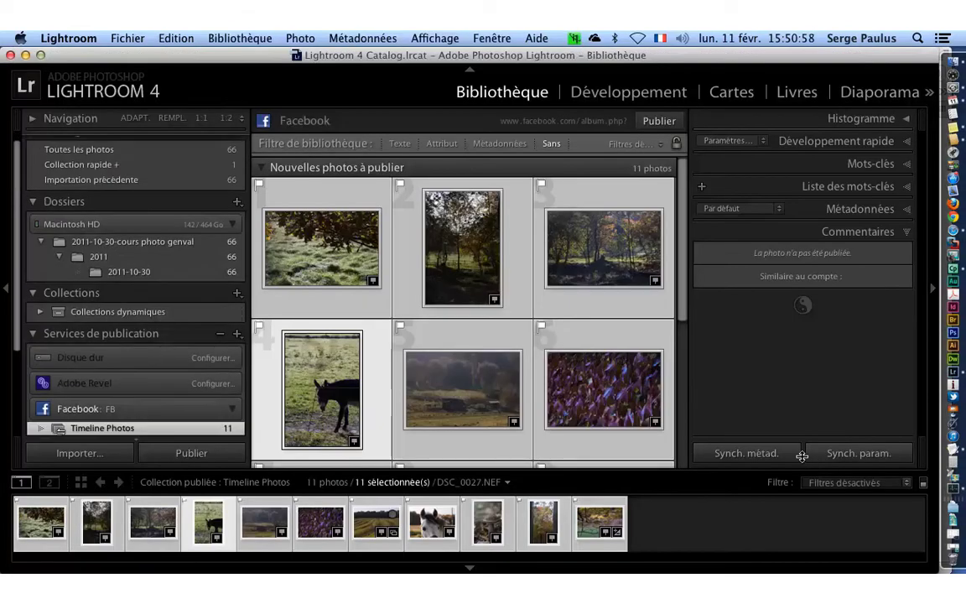
scroll(100, 399, "down", 2)
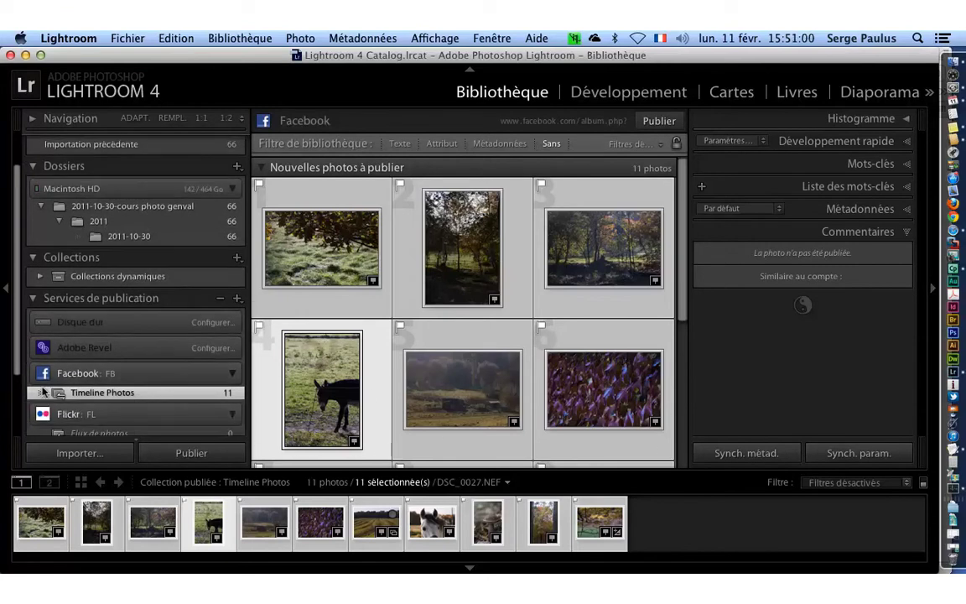
scroll(48, 360, "down", 3)
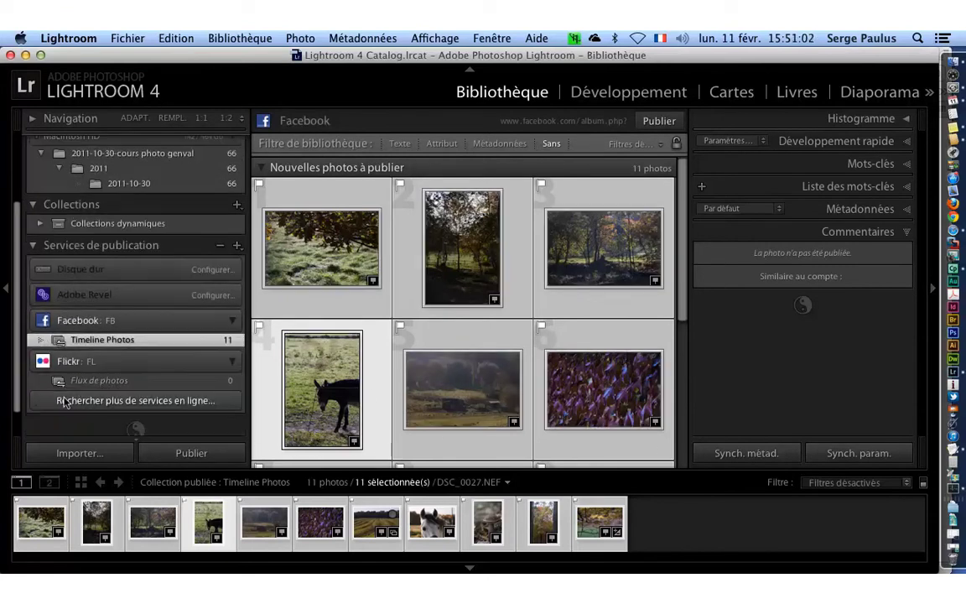
left_click(122, 382)
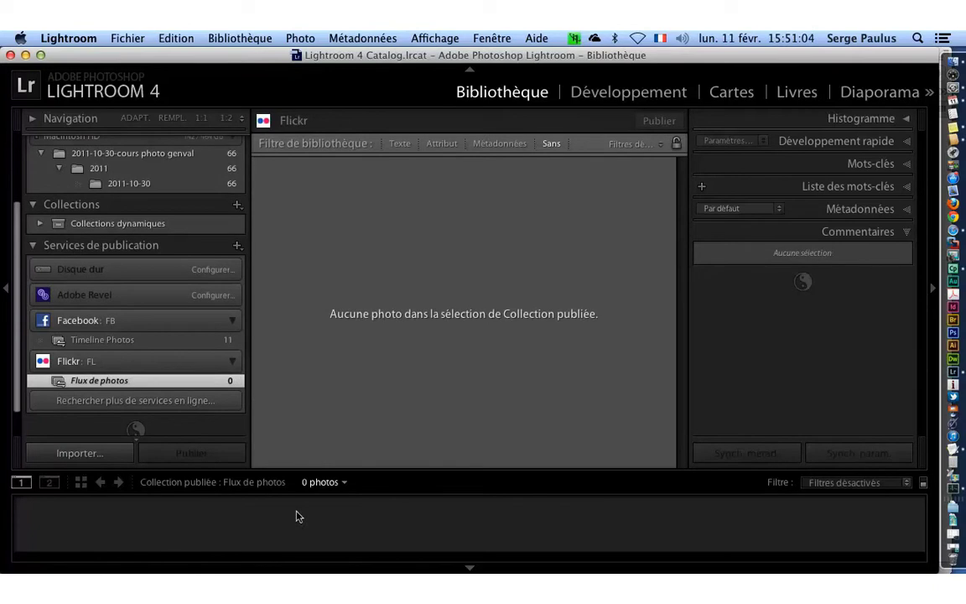
- Add all 11 Timeline Photos to Flickr's Flux de photos and open that collection
left_click(109, 341)
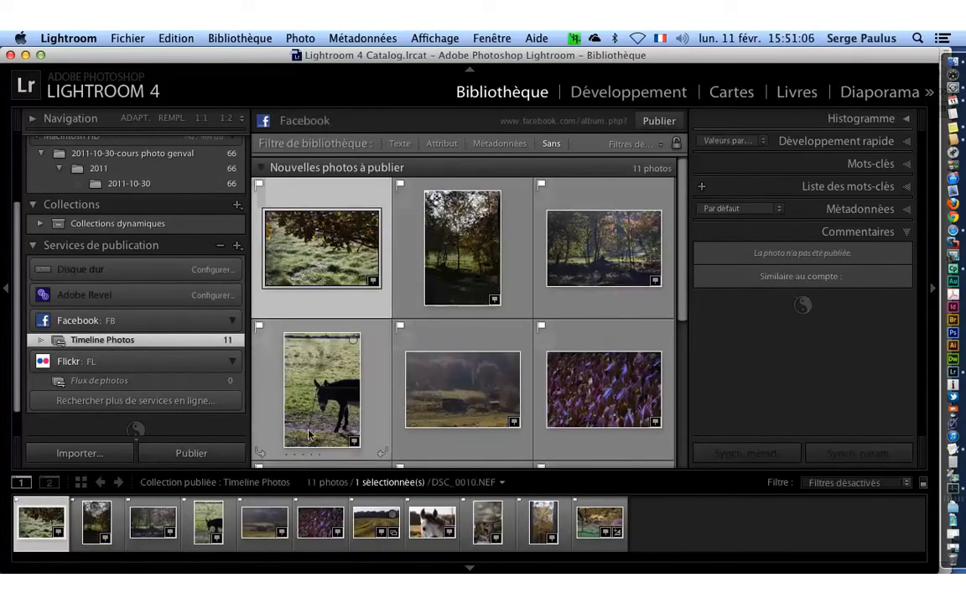
left_click_drag(322, 370, 171, 373)
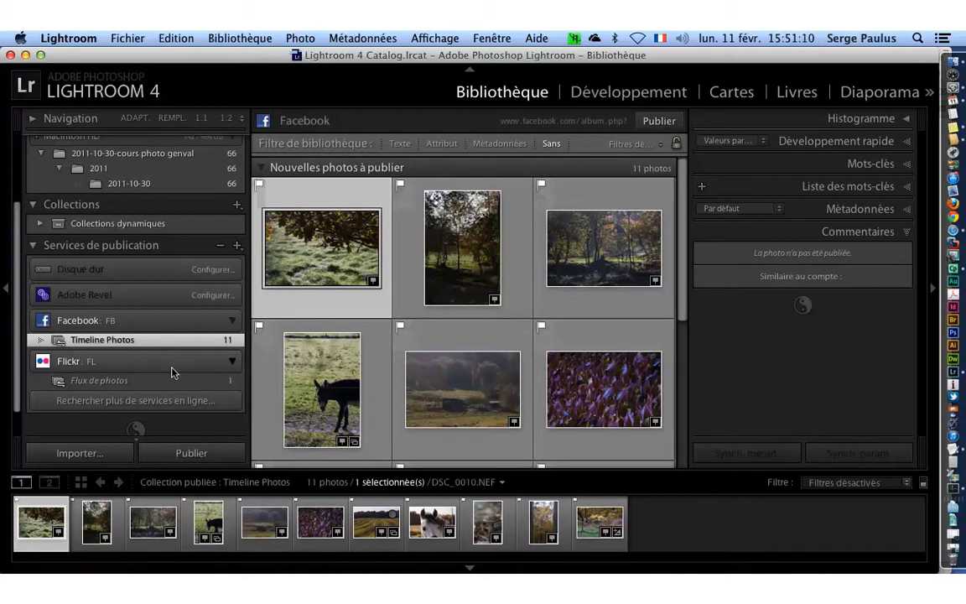
left_click(320, 388)
key("super+a")
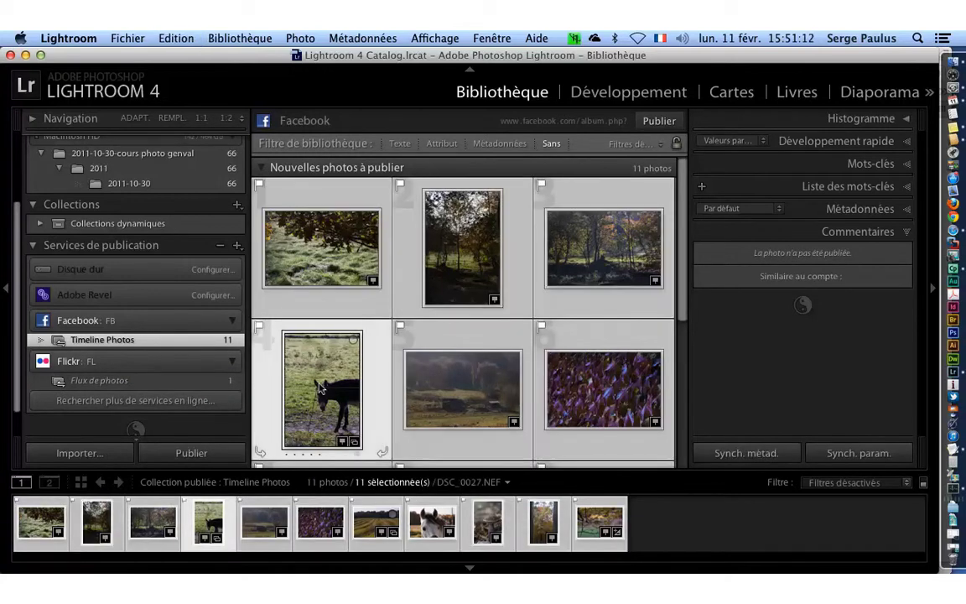
left_click_drag(319, 388, 172, 380)
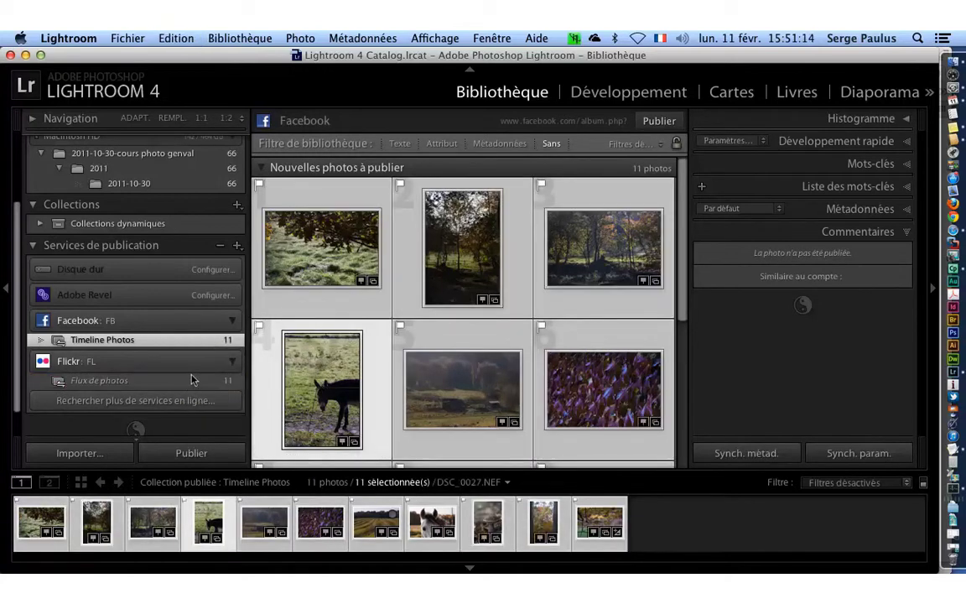
left_click(192, 380)
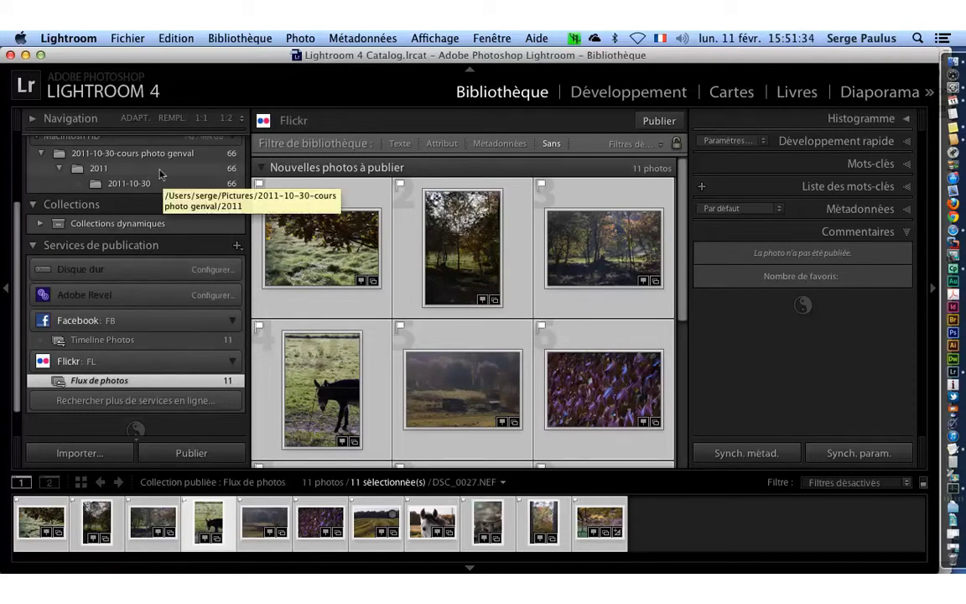
left_click(127, 37)
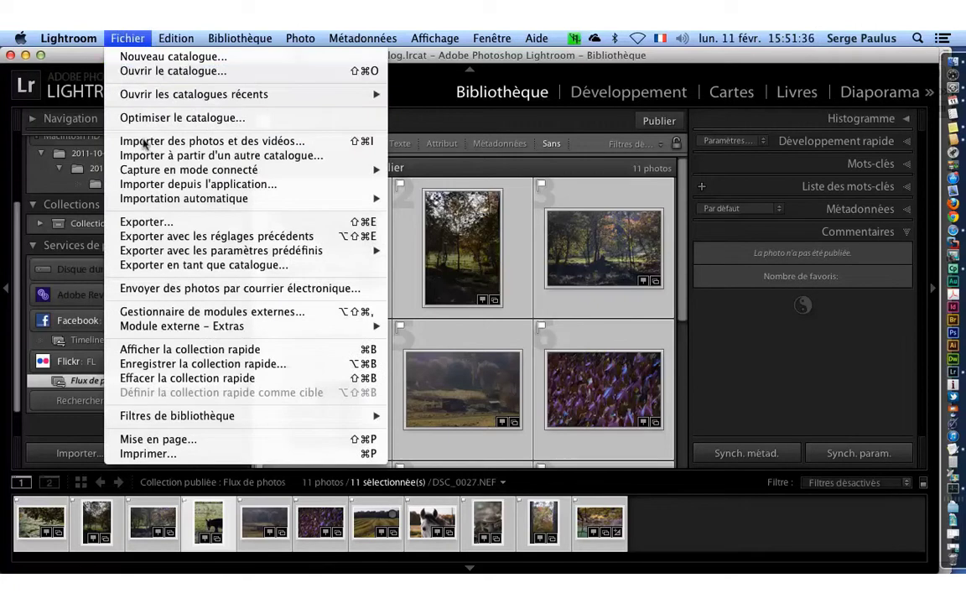
- Export the 11 photos by e-mail with JPEG quality 80
left_click(155, 225)
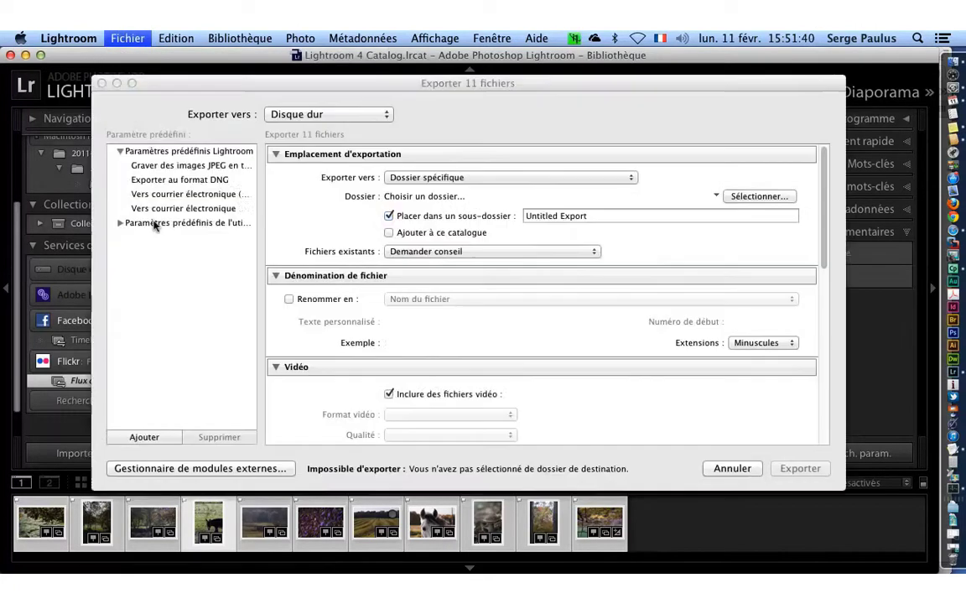
left_click(310, 114)
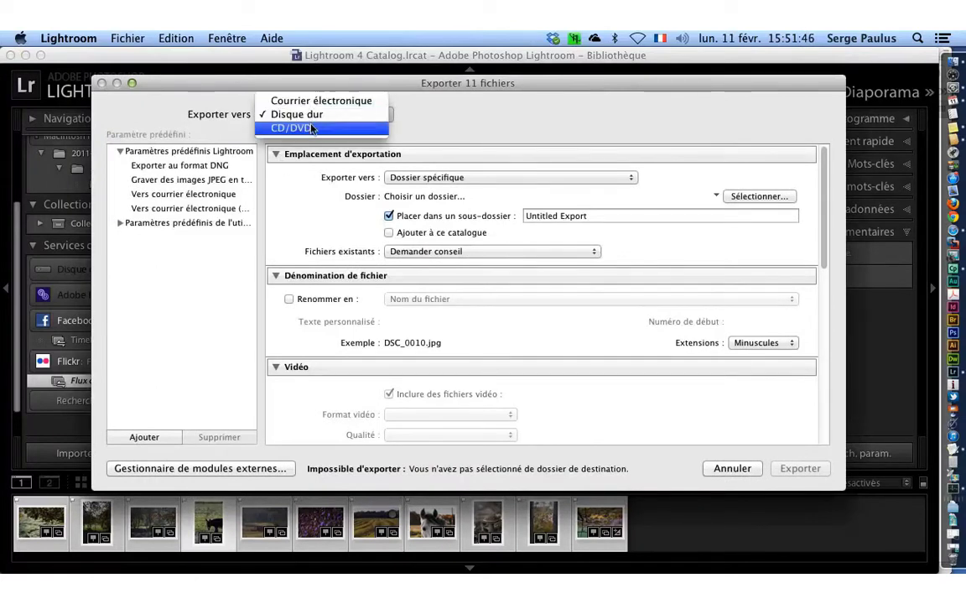
left_click(313, 101)
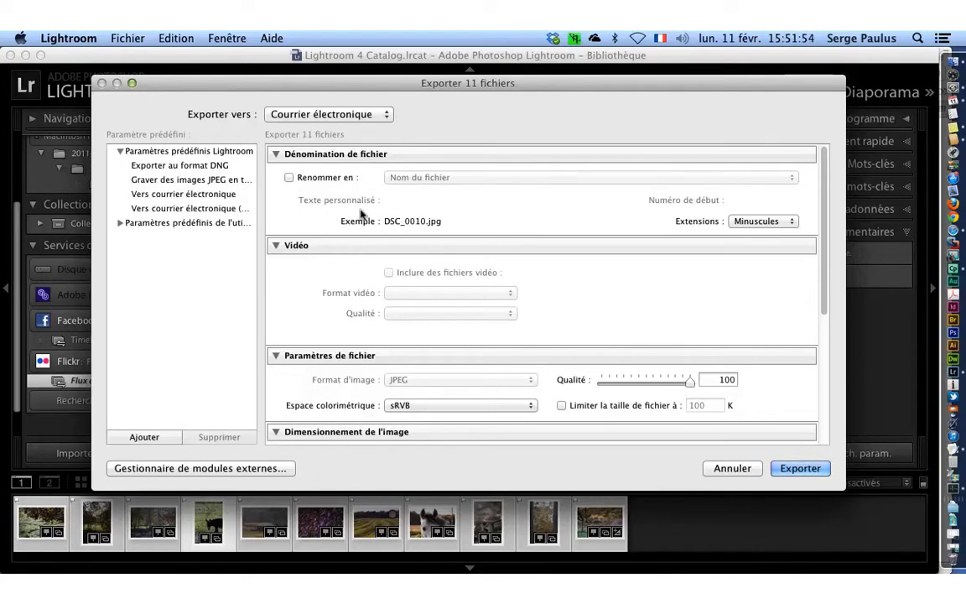
scroll(307, 285, "down", 2)
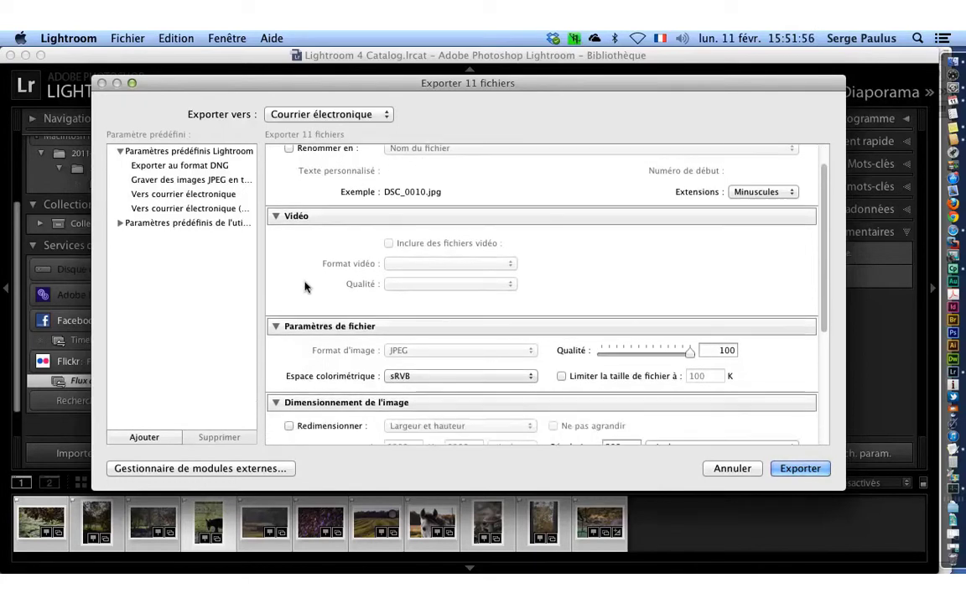
scroll(307, 285, "down", 3)
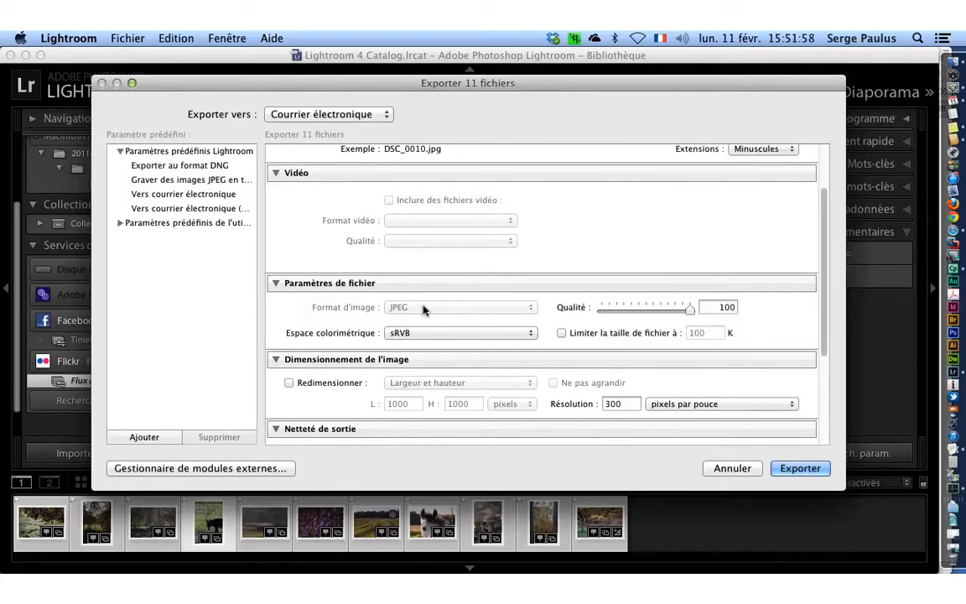
left_click_drag(690, 309, 670, 309)
- Resize the e-mailed photos to 500 px long edge at 72 ppi, without enlarging
scroll(524, 323, "down", 1)
scroll(335, 309, "down", 3)
left_click(288, 326)
left_click(464, 328)
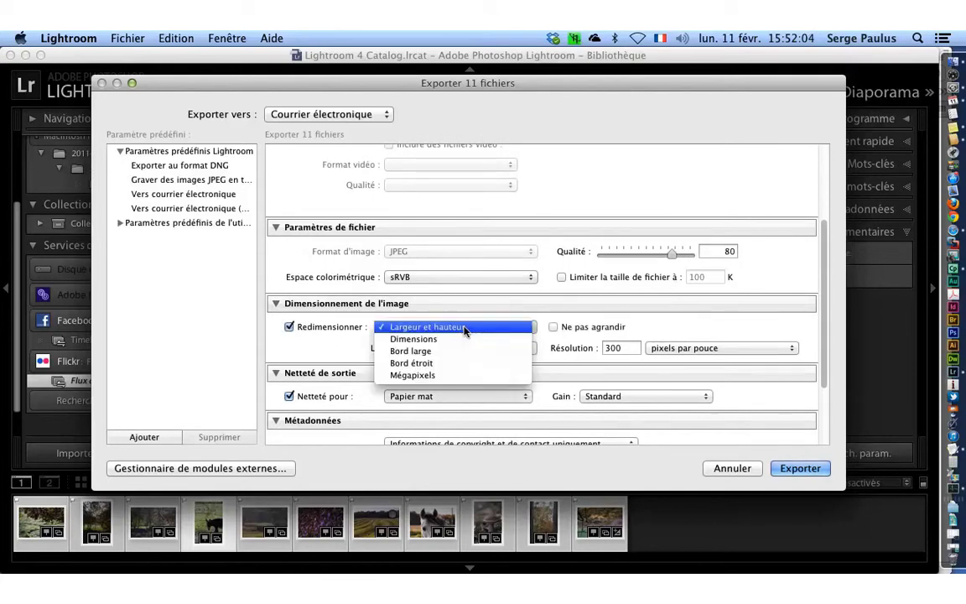
left_click(457, 351)
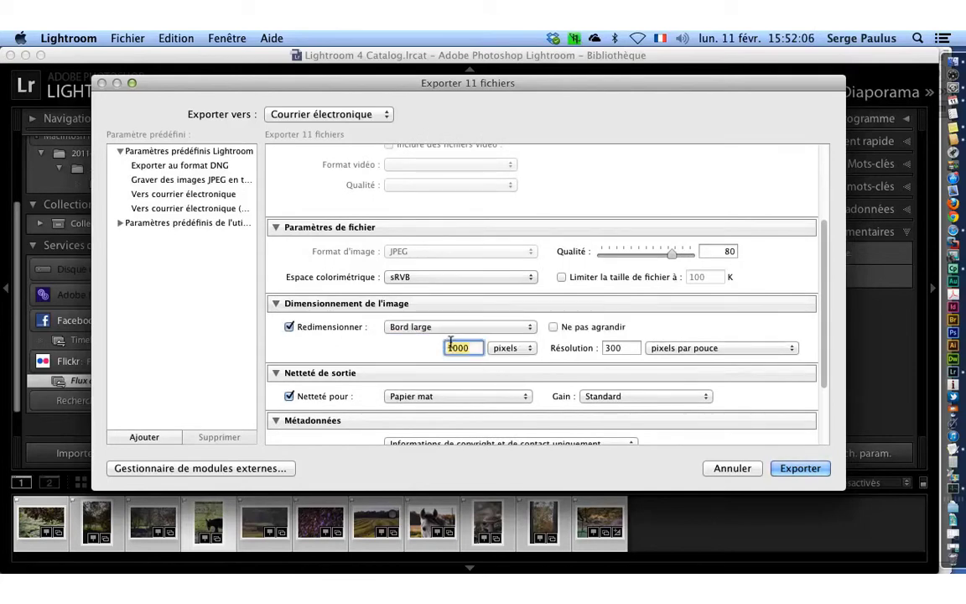
type("500")
left_click(611, 346)
type("7")
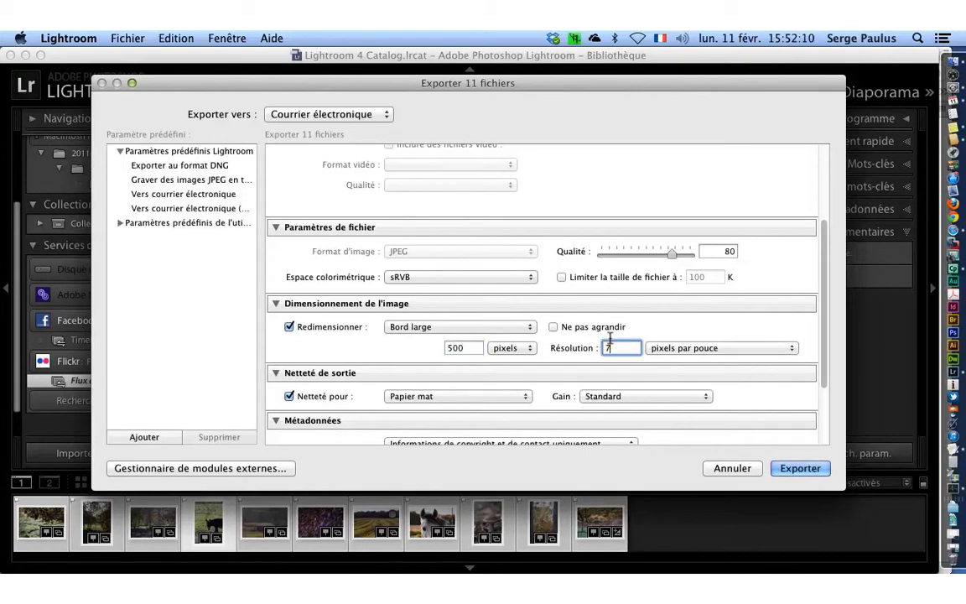
type("2")
left_click(554, 326)
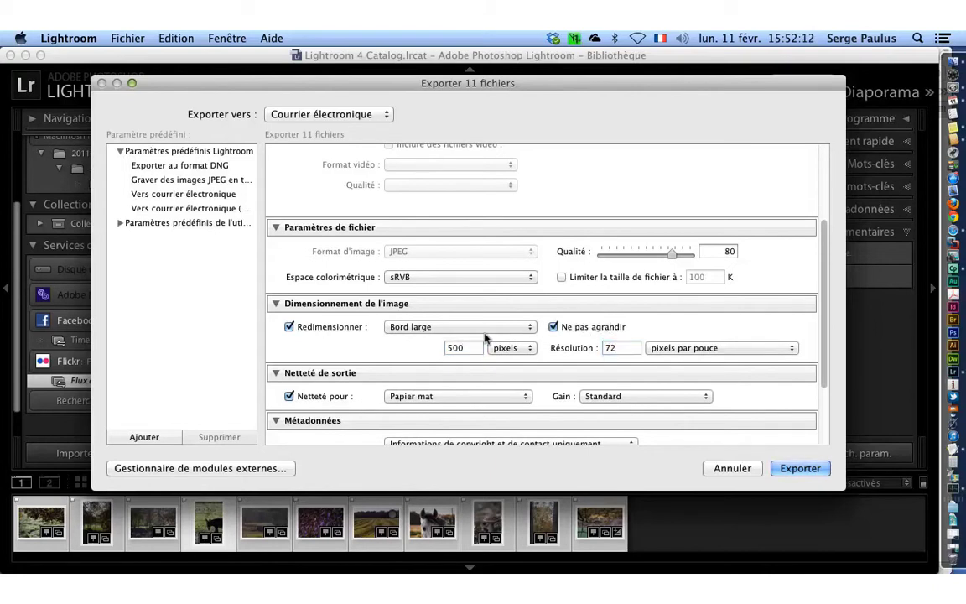
- Sharpen the output for screen and export the photos into a Mail message
scroll(377, 341, "down", 2)
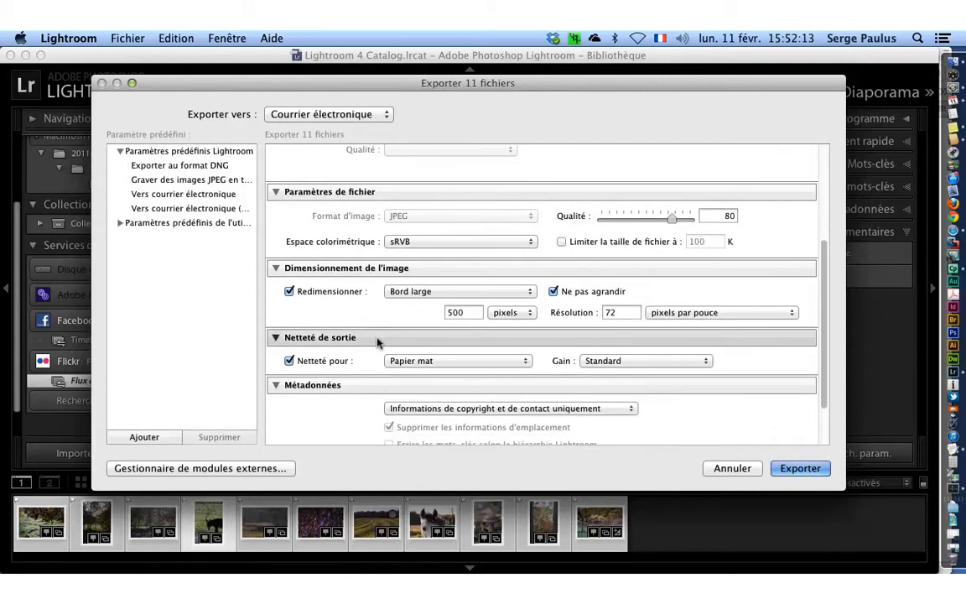
left_click(438, 360)
left_click(439, 348)
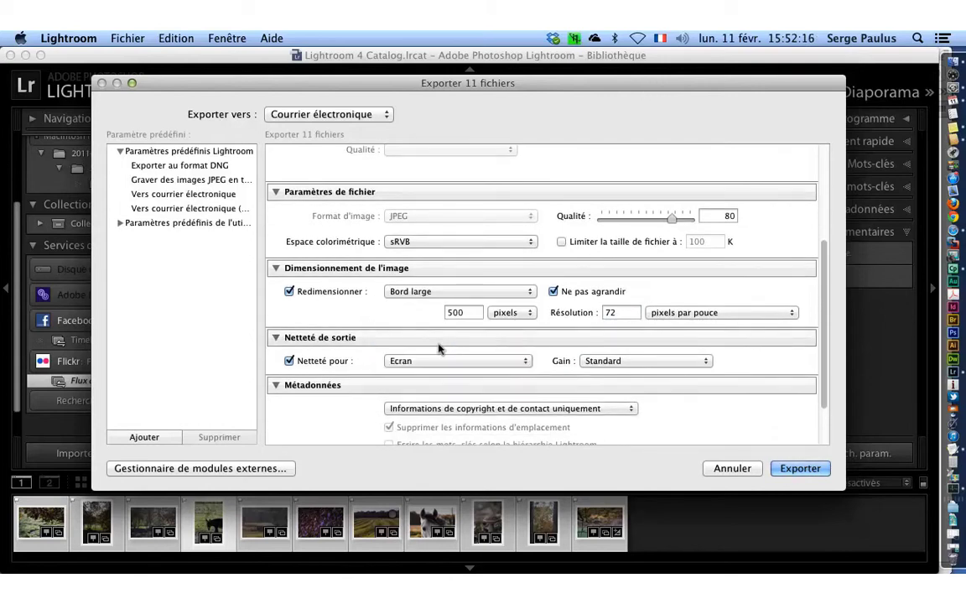
scroll(363, 343, "down", 3)
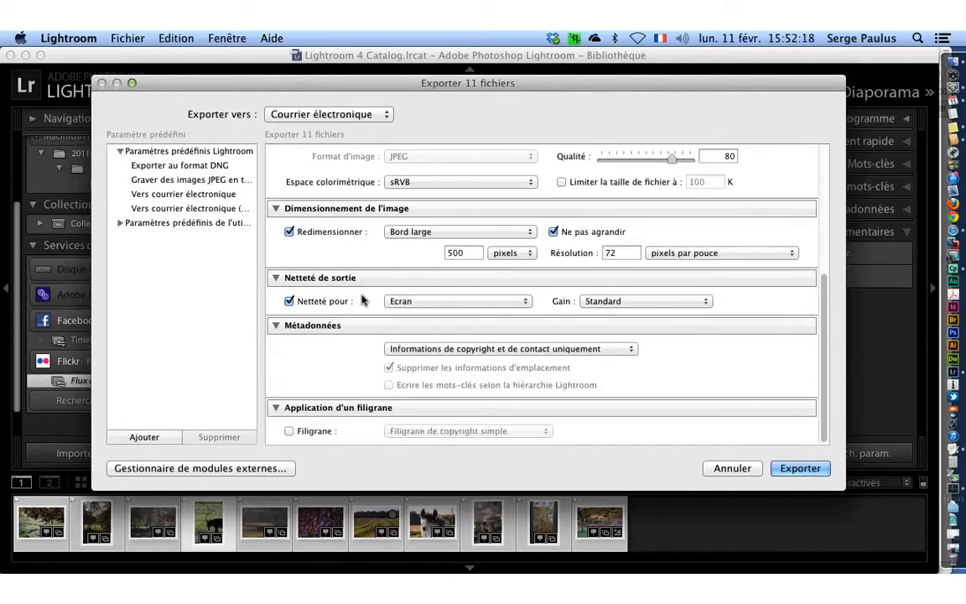
left_click(795, 466)
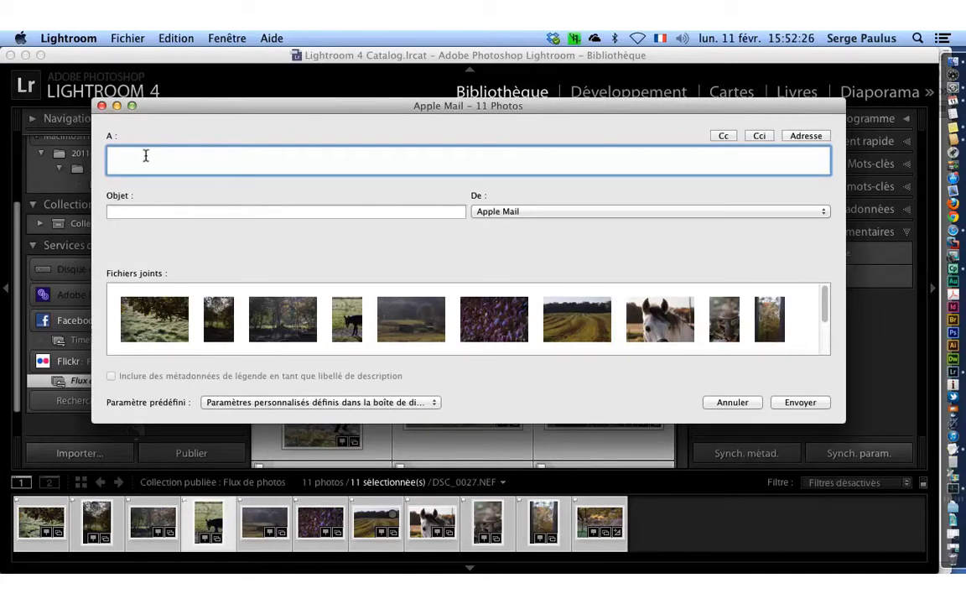
- Keep Apple Mail as sender, enter the recipient's e-mail address and subject 'test', and send
left_click(511, 210)
left_click(210, 175)
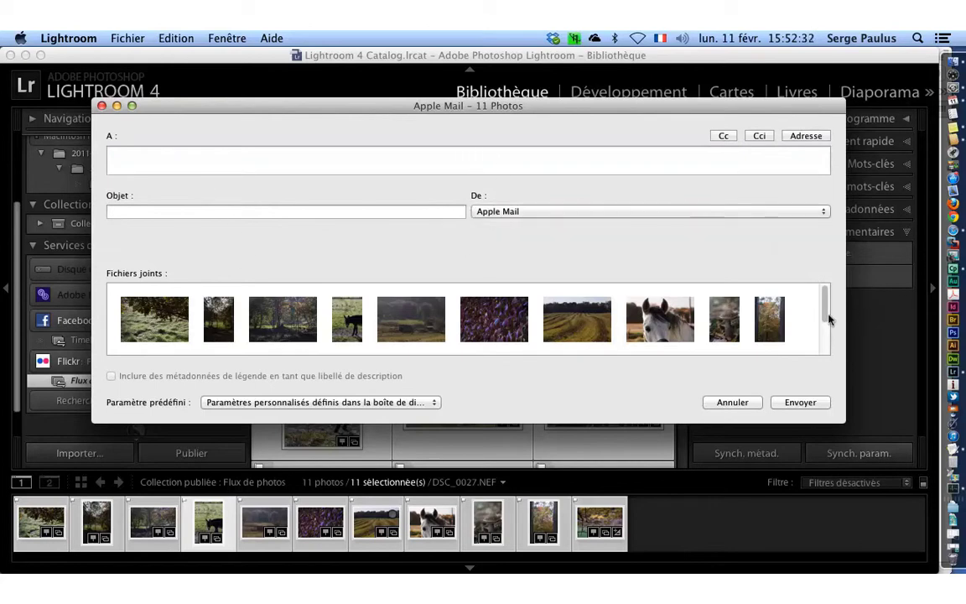
left_click(146, 148)
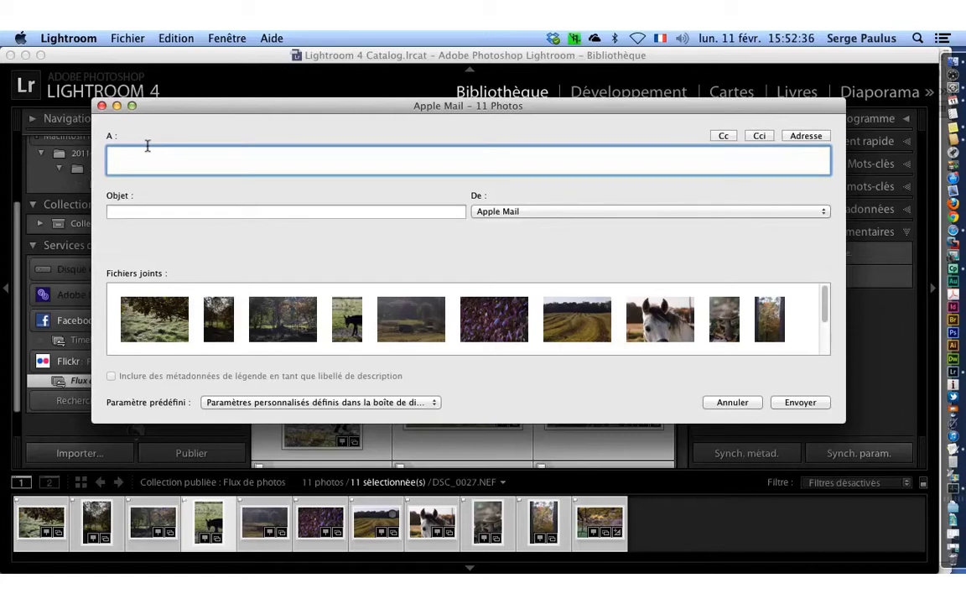
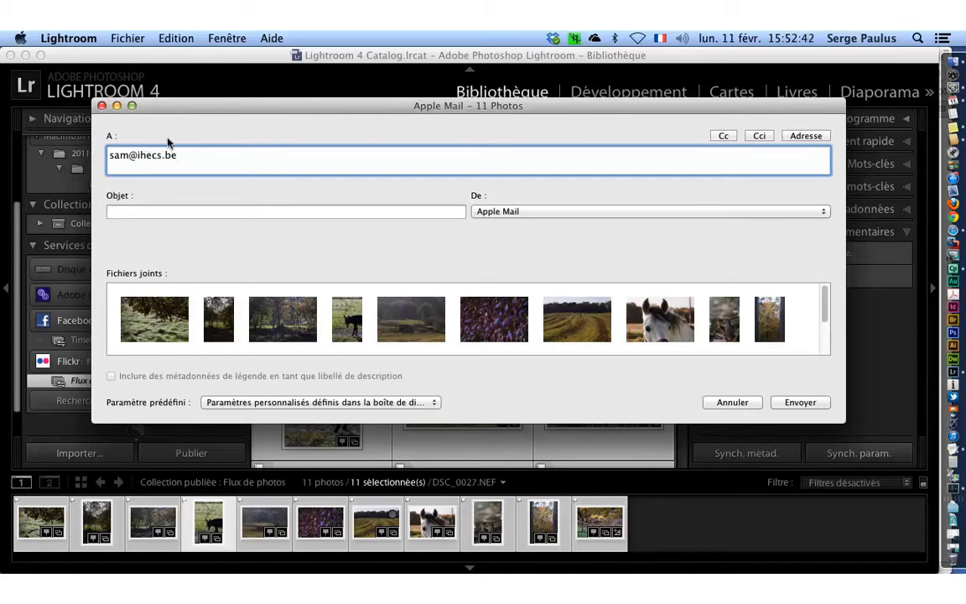
left_click(254, 212)
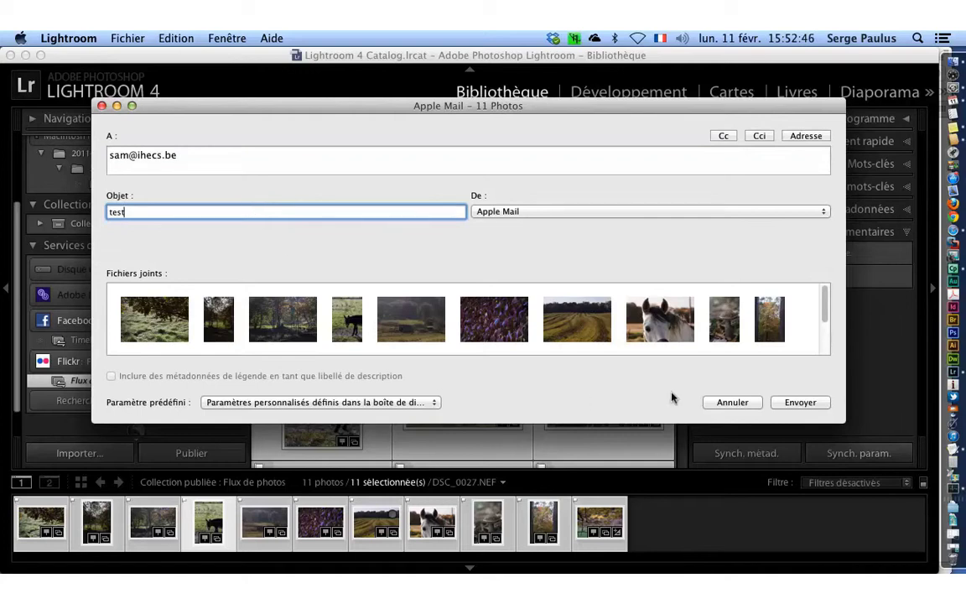
left_click(804, 401)
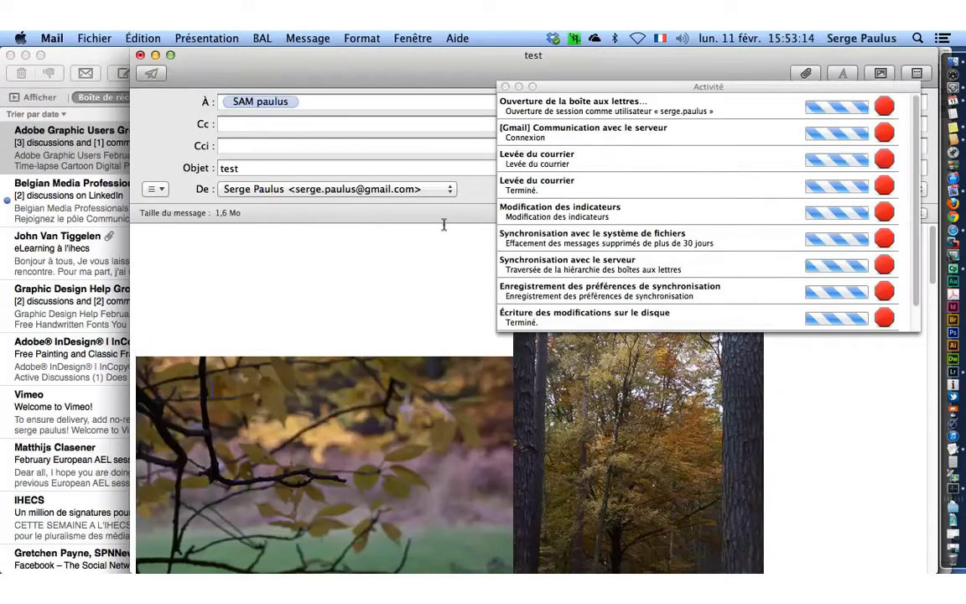
- Bring the 'test' message window forward, enlarge it, and scroll through the attached photos
left_click_drag(250, 71, 165, 77)
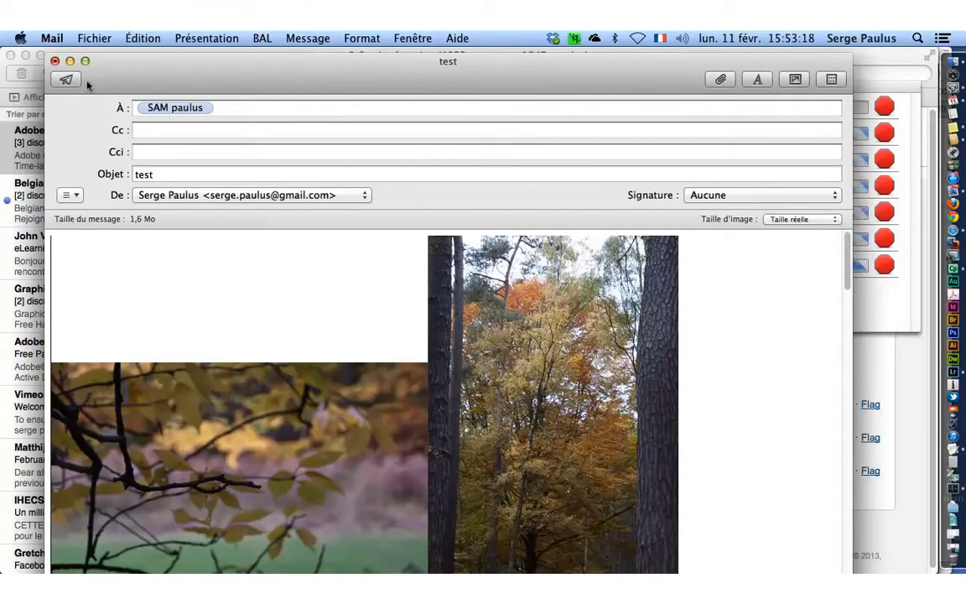
left_click(84, 60)
scroll(248, 285, "down", 10)
scroll(248, 285, "down", 5)
scroll(248, 286, "up", 3)
scroll(247, 285, "up", 5)
scroll(248, 281, "up", 5)
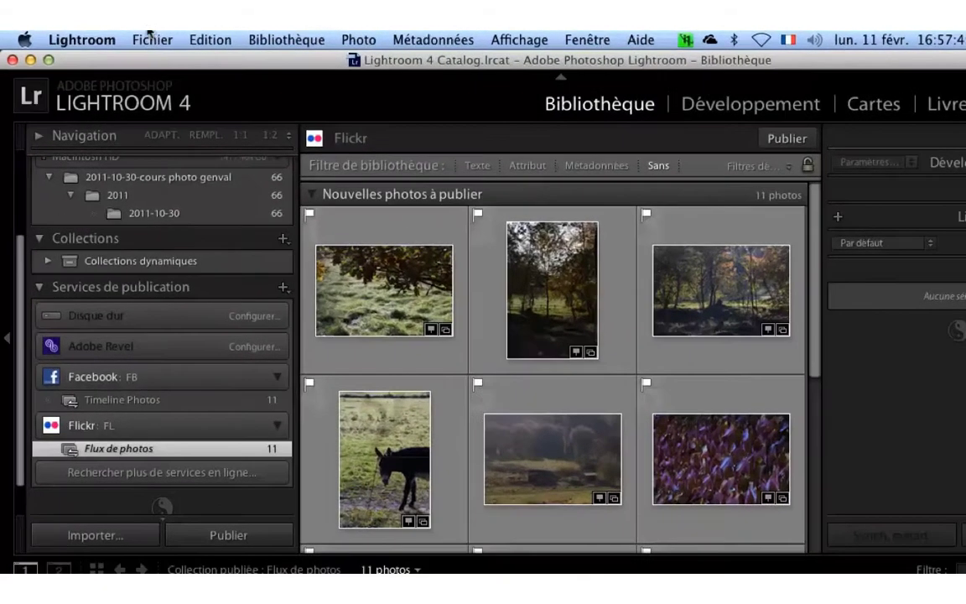
left_click(129, 35)
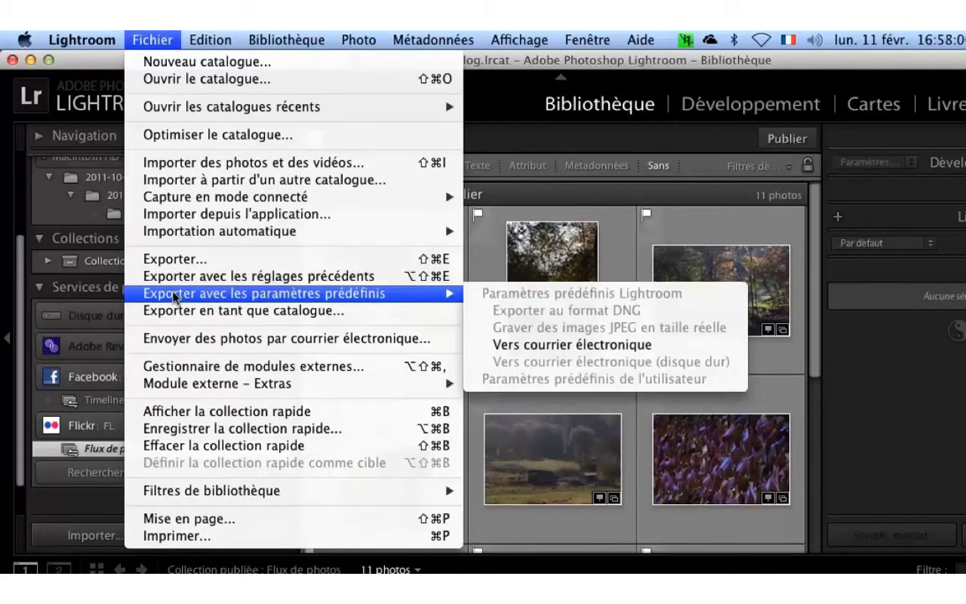
left_click(175, 258)
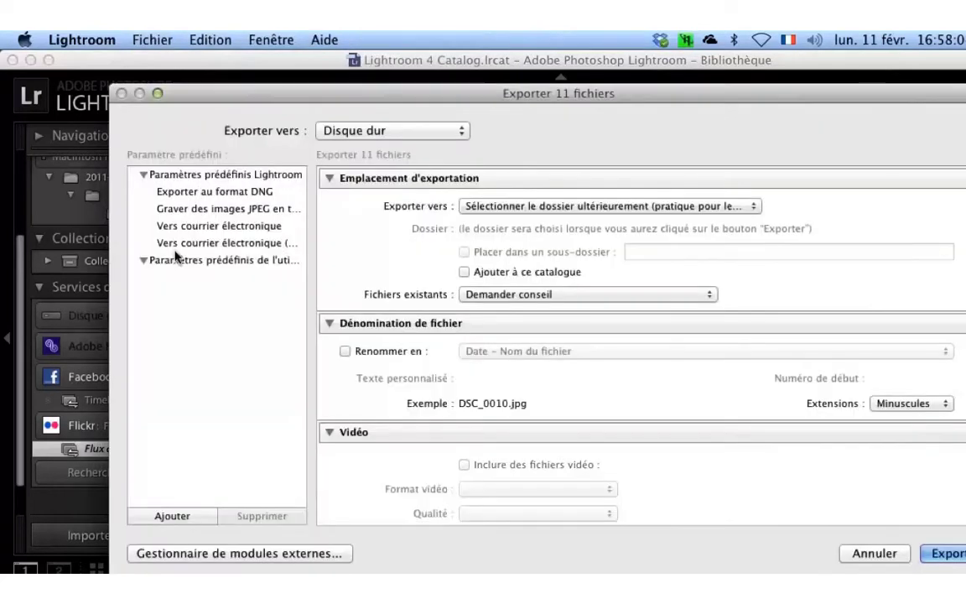
left_click(875, 552)
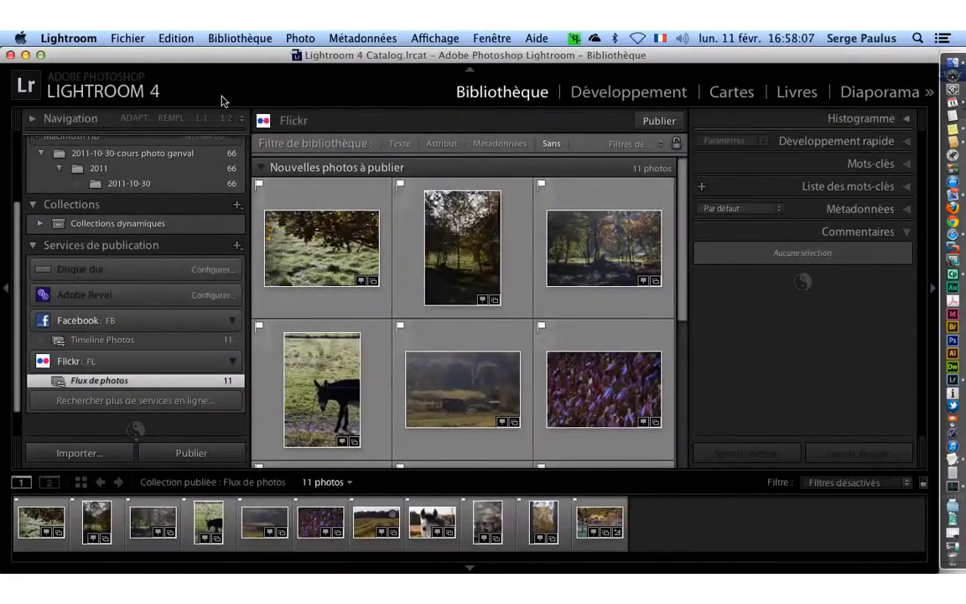
- Select all 11 photos in the grid and open their Export settings
left_click(174, 37)
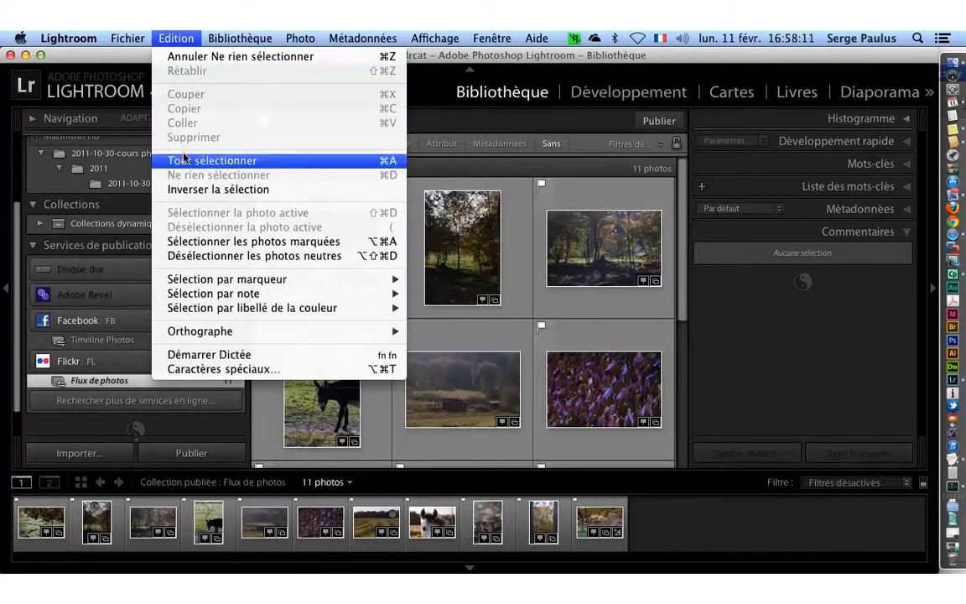
left_click(184, 159)
left_click(130, 37)
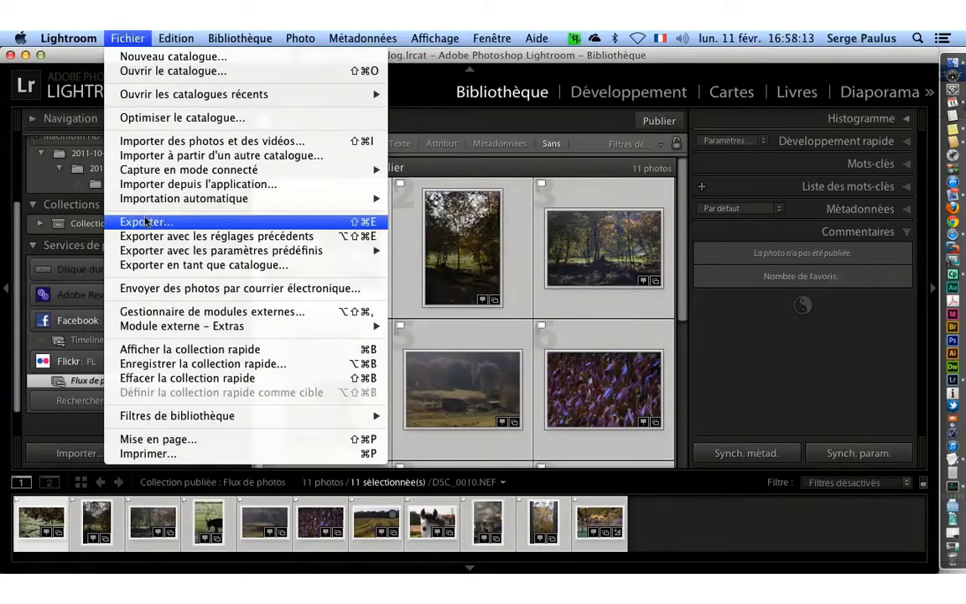
left_click(146, 221)
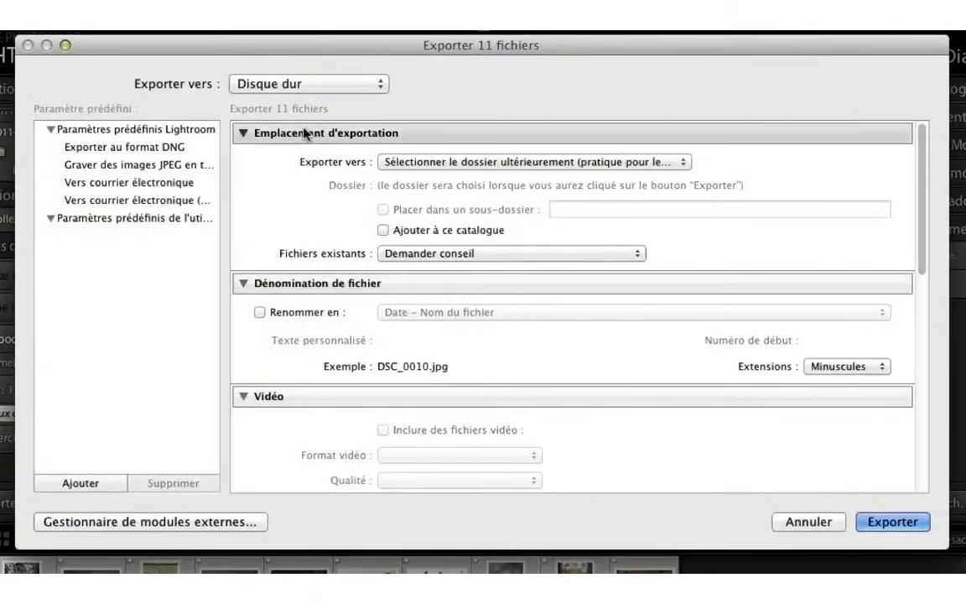
- Export to Disque dur, choosing the folder later and asking about existing files
left_click(265, 84)
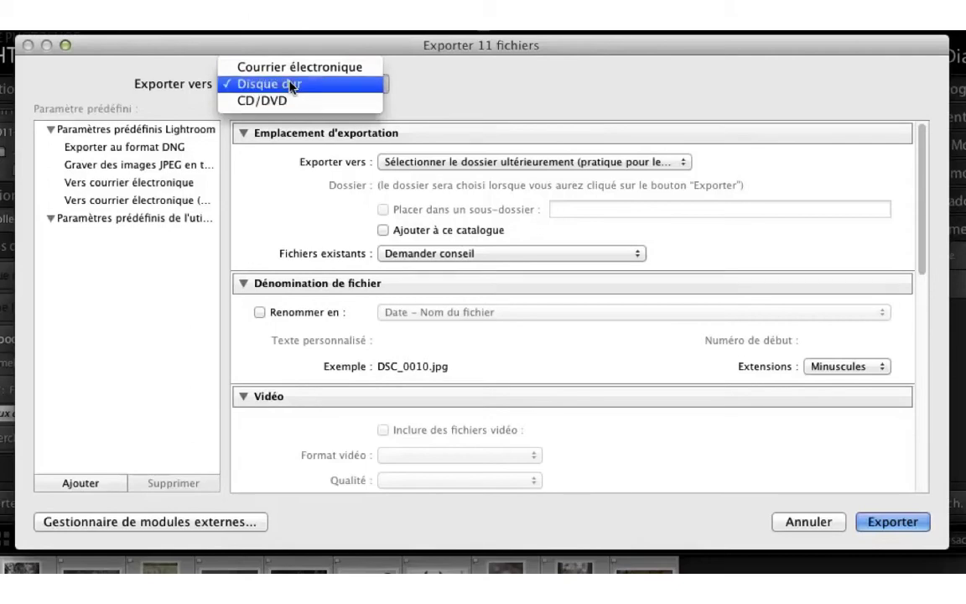
left_click(292, 88)
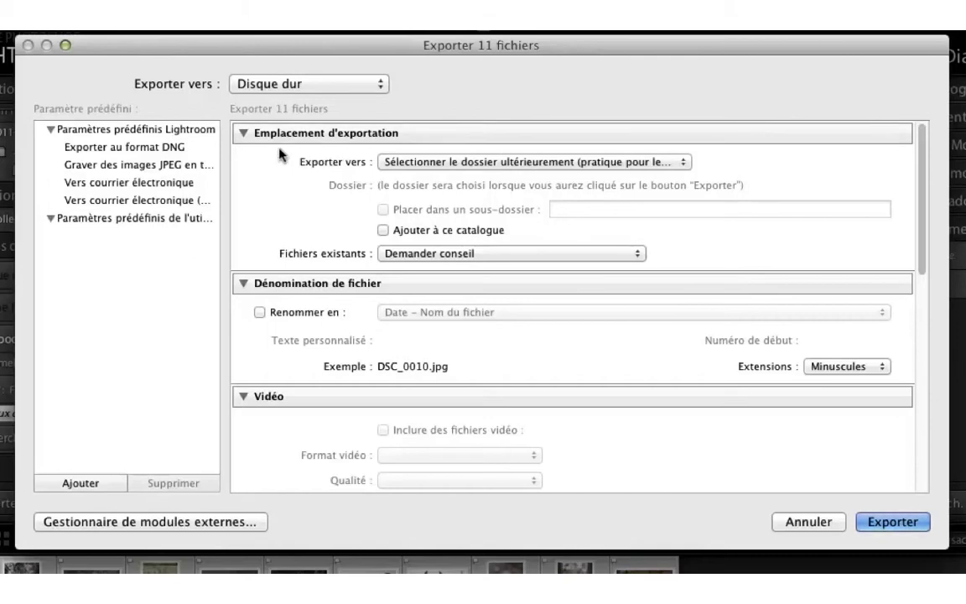
left_click(426, 159)
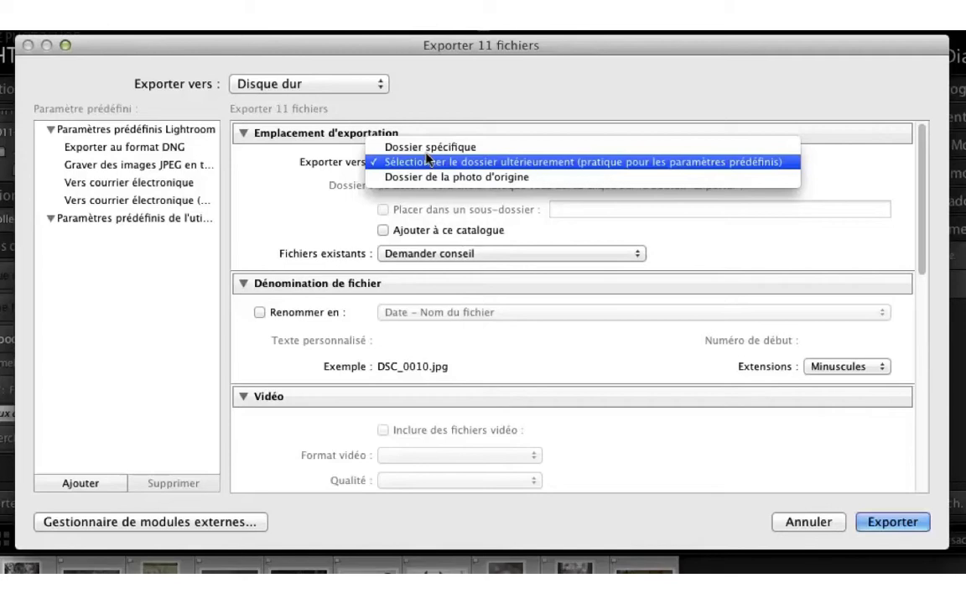
left_click(427, 159)
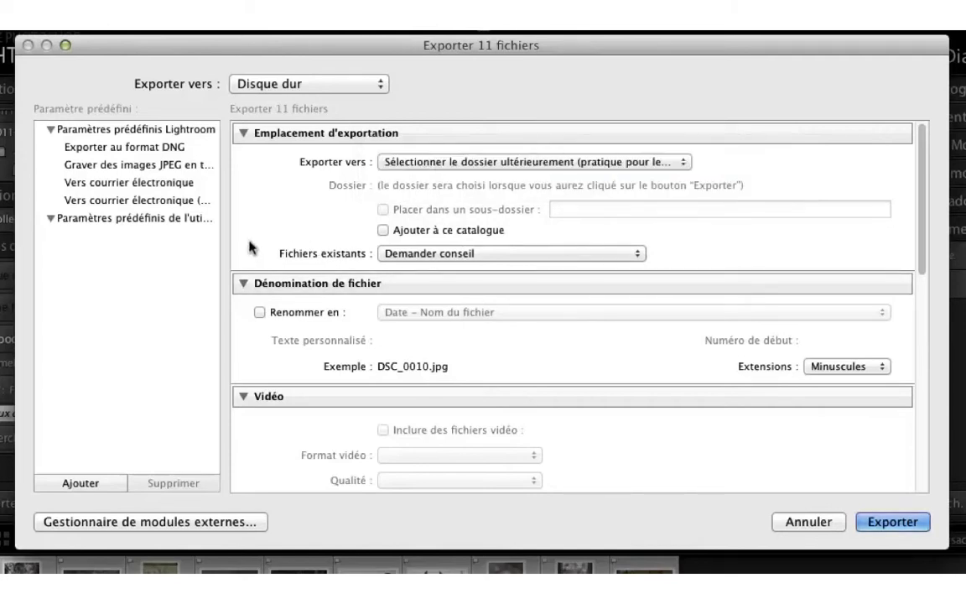
left_click(415, 252)
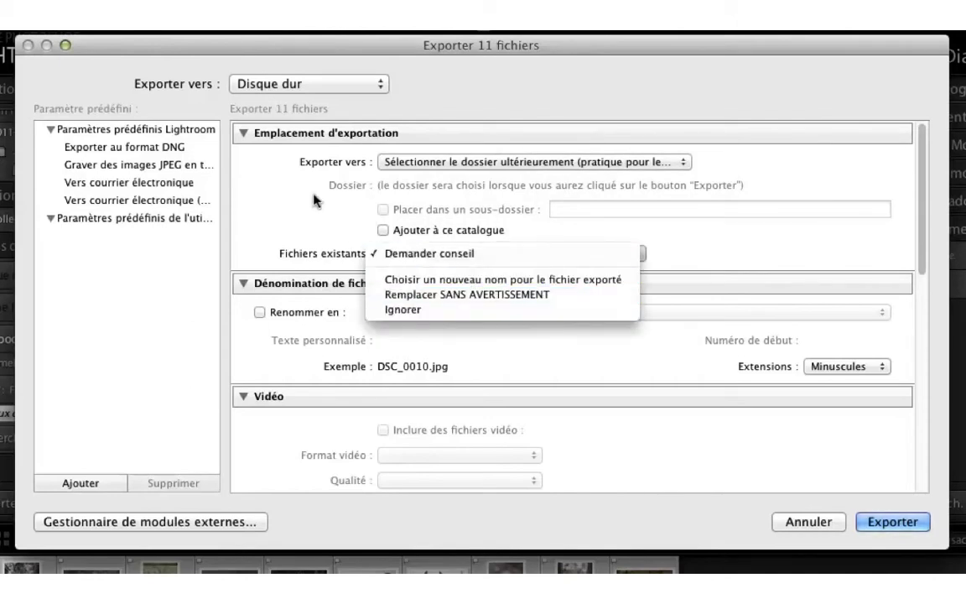
left_click(447, 275)
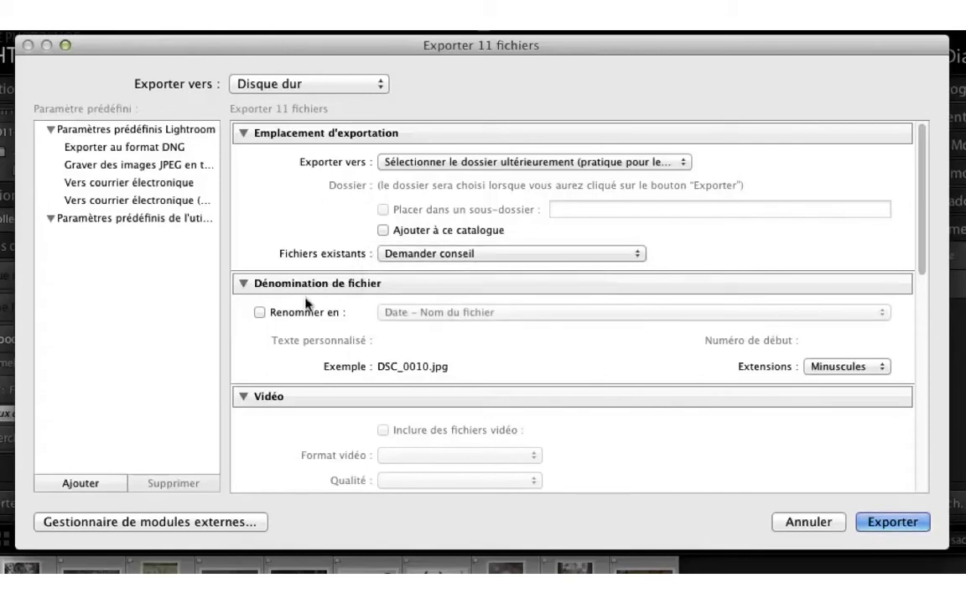
scroll(326, 323, "down", 2)
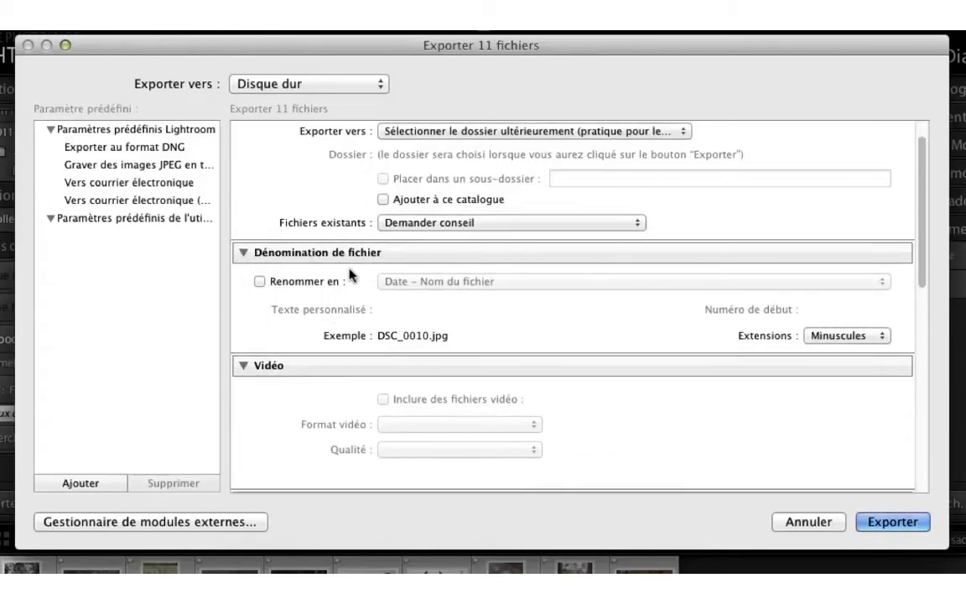
- Keep the JPEG format and set resolution to 300 pixels per inch
scroll(325, 293, "down", 3)
scroll(328, 298, "down", 4)
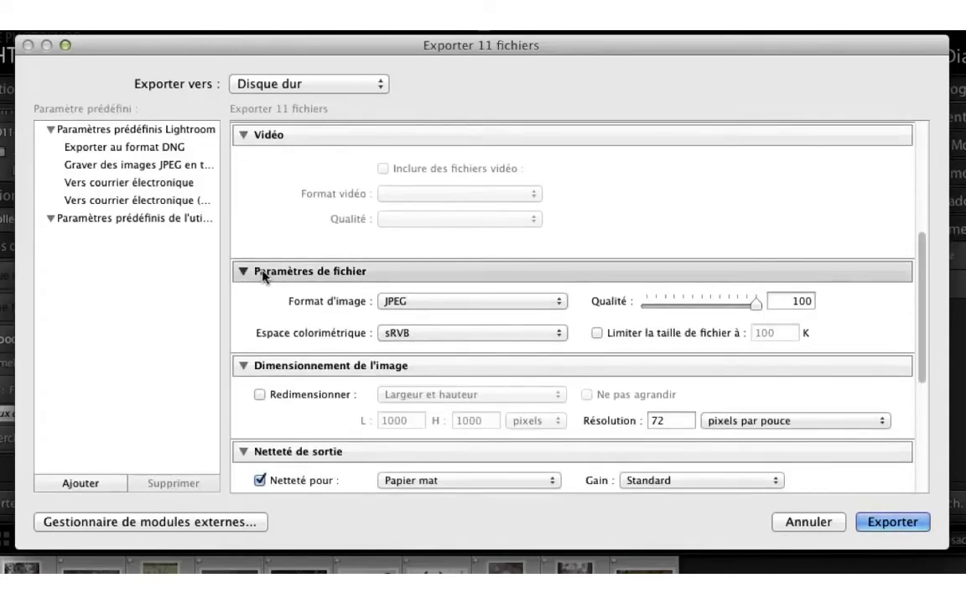
left_click(424, 301)
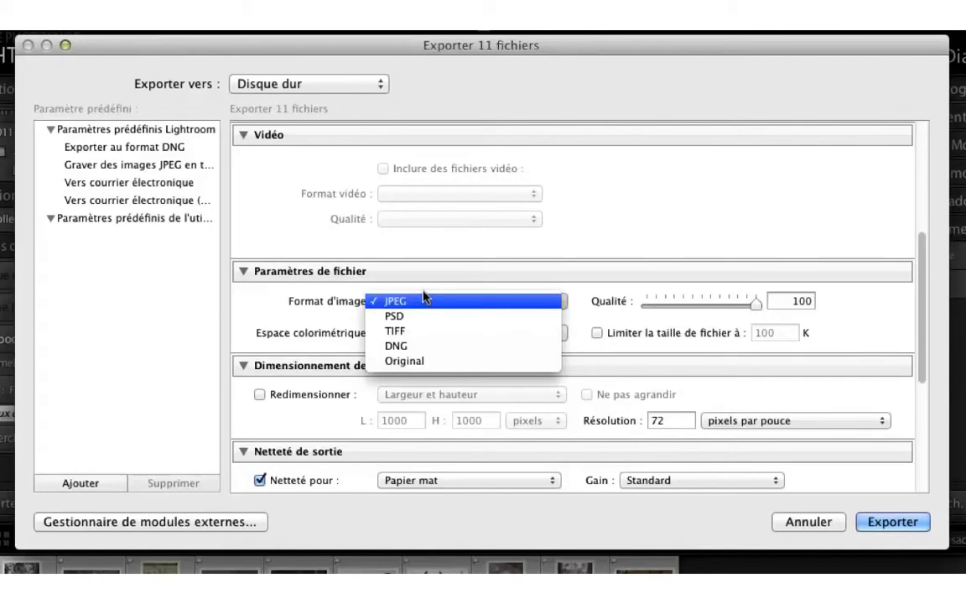
left_click(658, 218)
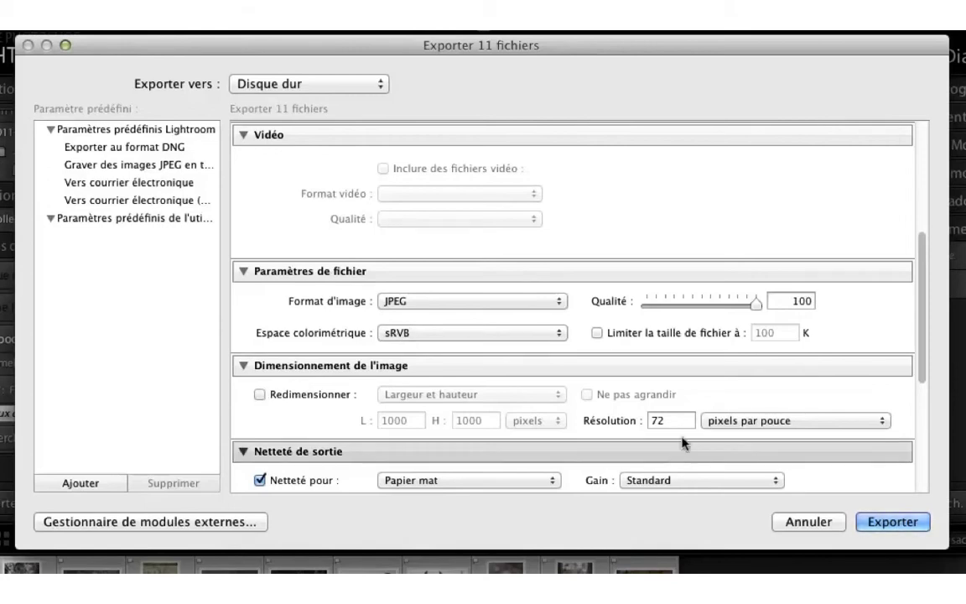
double_click(660, 414)
type("300")
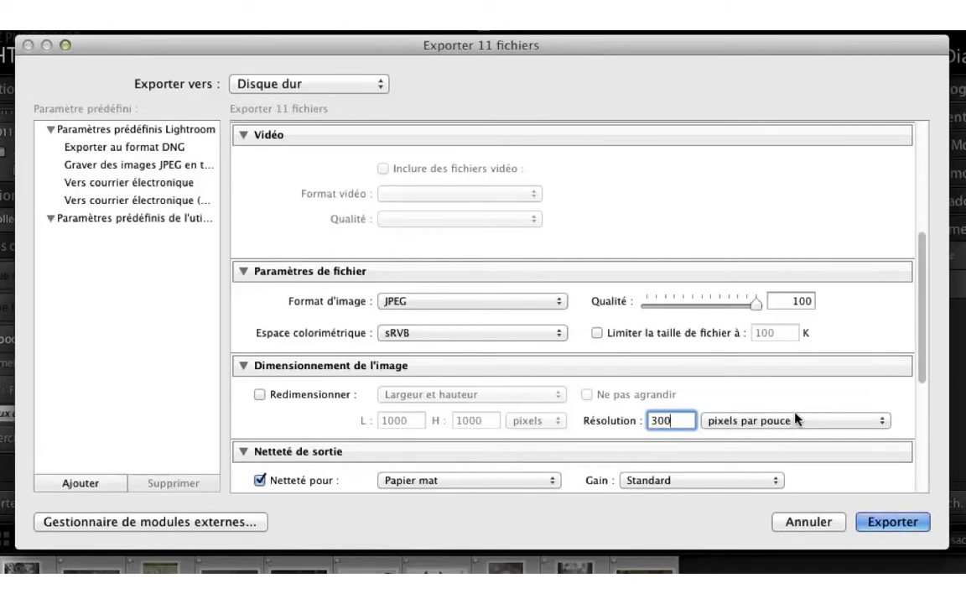
left_click(796, 419)
left_click(773, 415)
- Keep output sharpening at Standard amount for Papier mat
scroll(703, 374, "down", 5)
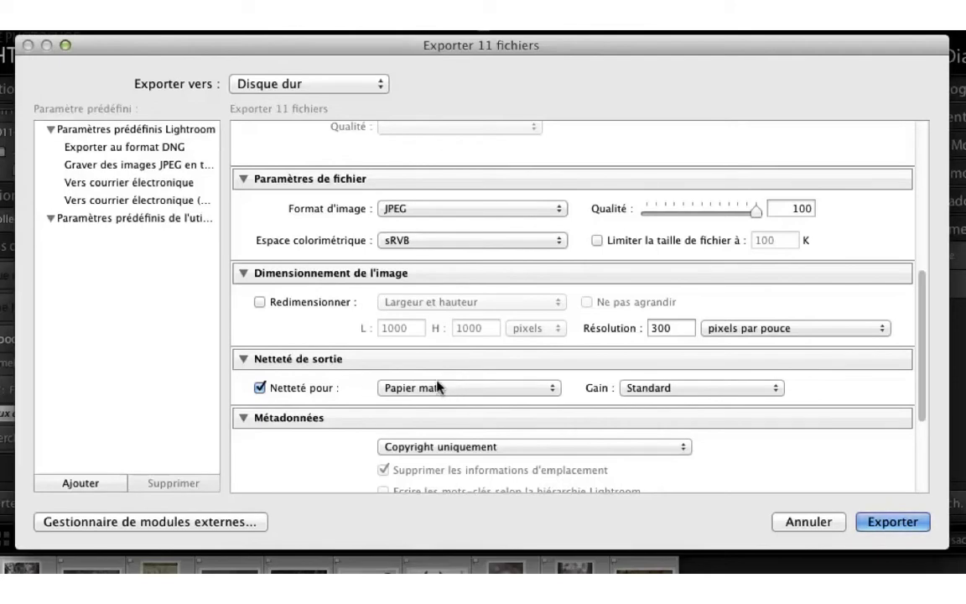
left_click(671, 388)
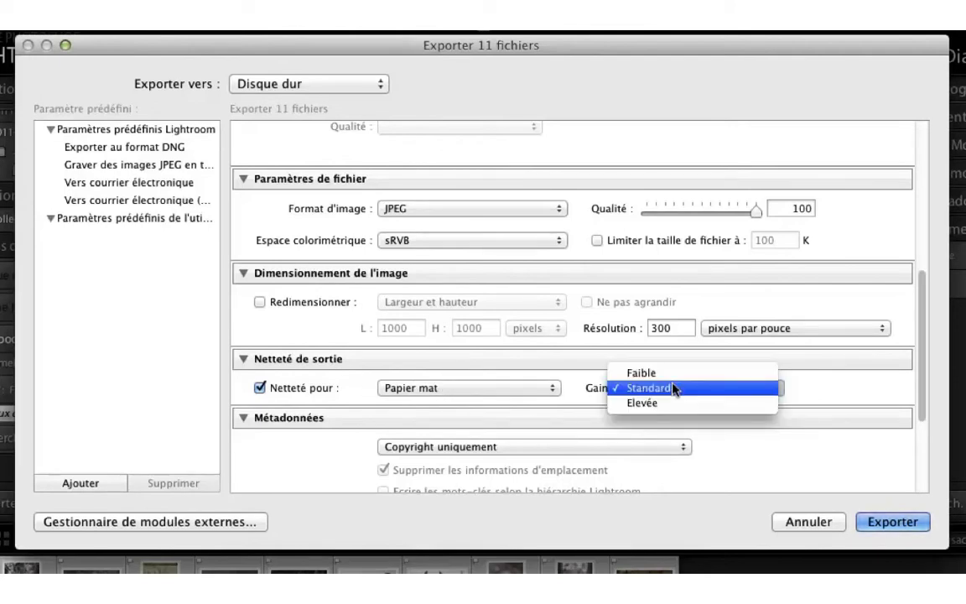
left_click(424, 387)
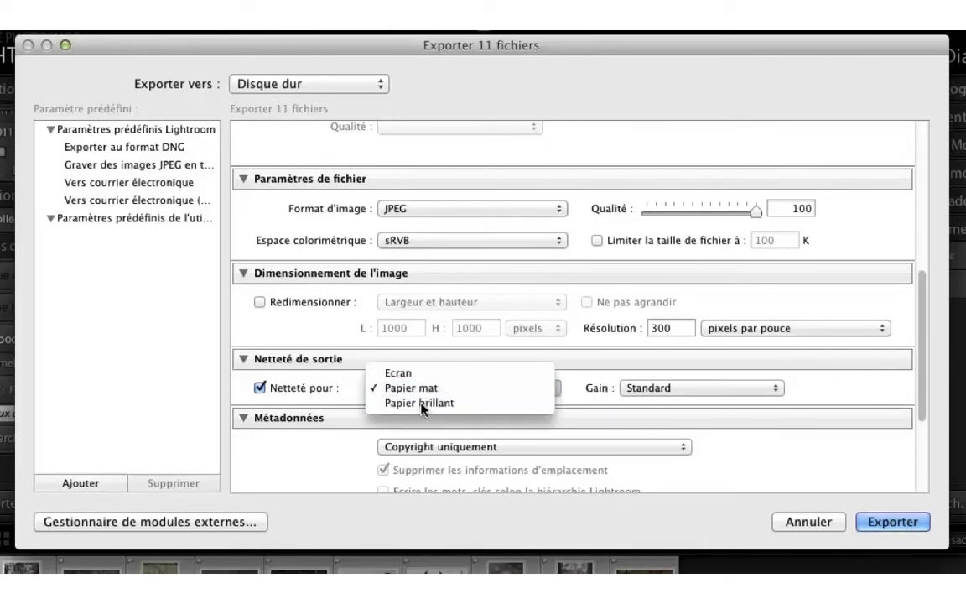
left_click(516, 441)
scroll(428, 443, "down", 3)
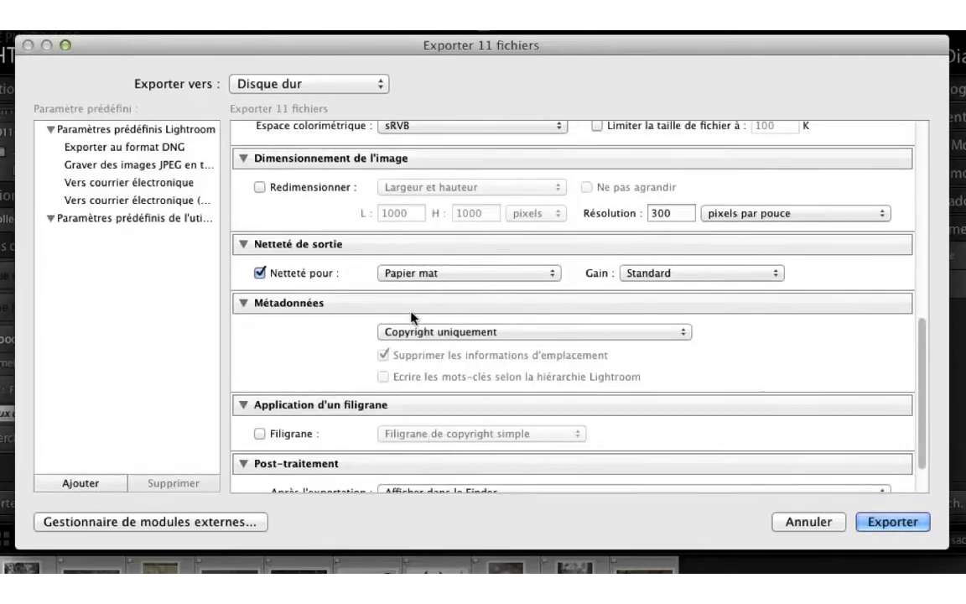
scroll(520, 384, "down", 1)
scroll(519, 385, "down", 1)
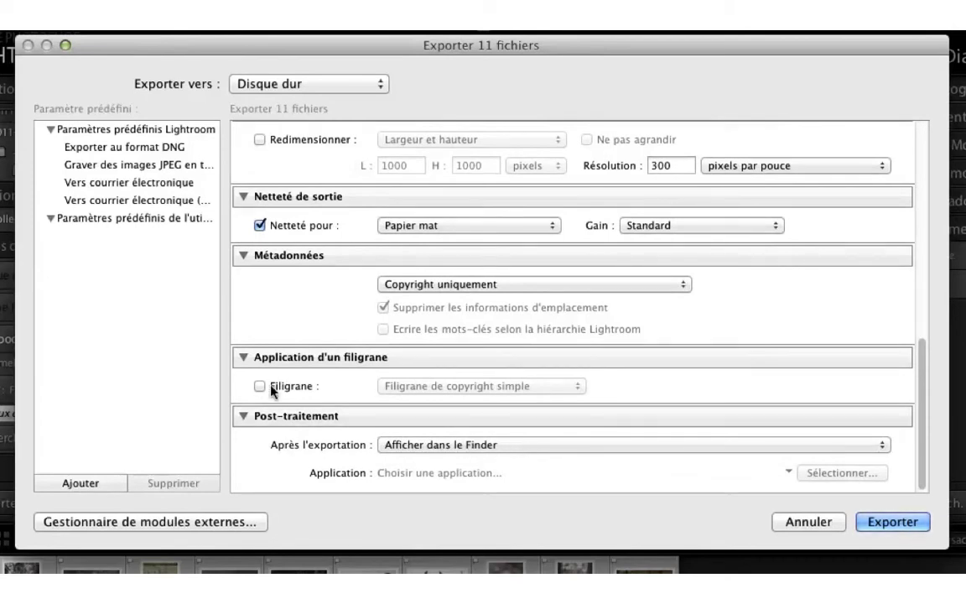
- Set Après l'exportation to Afficher dans le Finder and review the settings
left_click(390, 446)
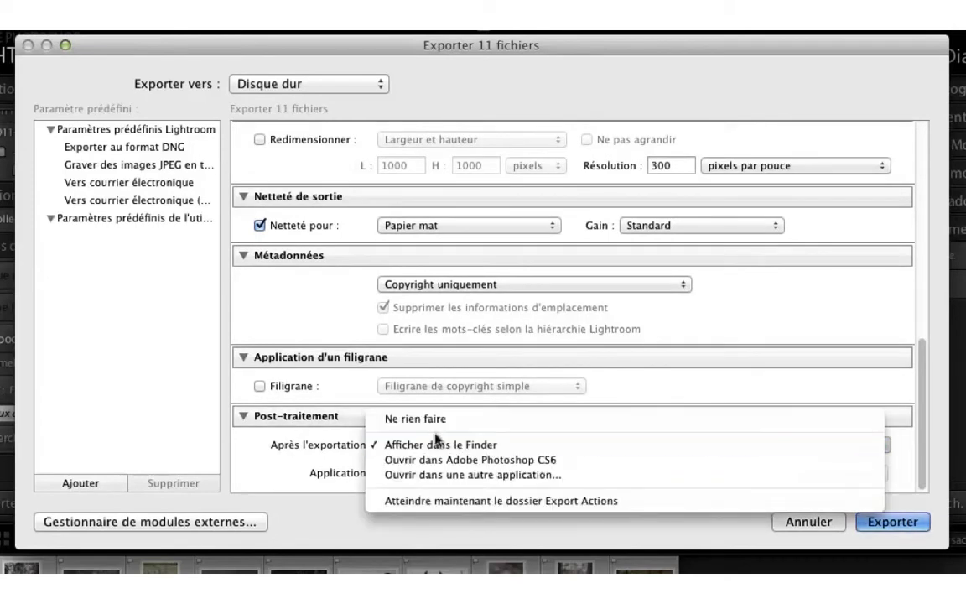
left_click(437, 445)
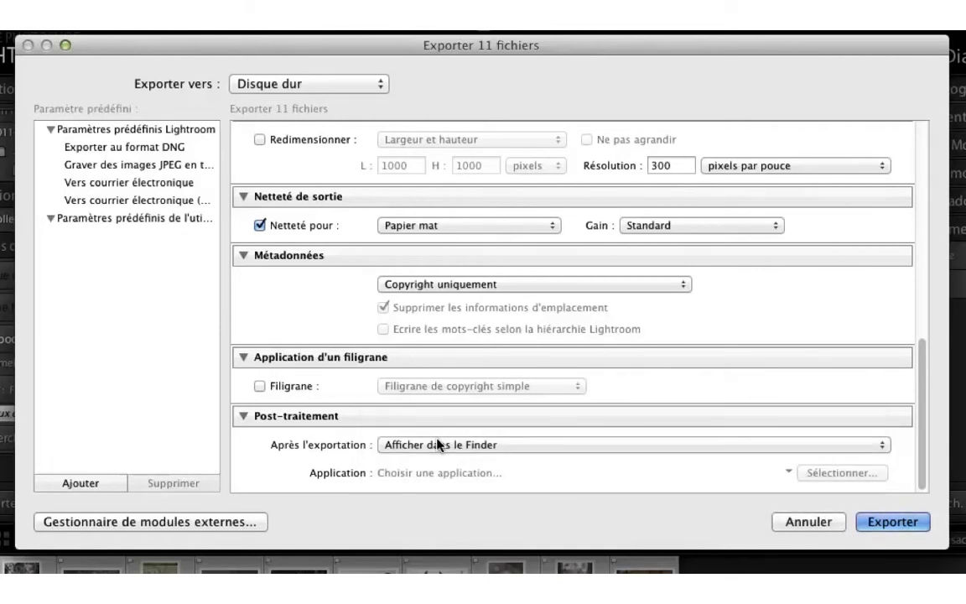
scroll(645, 362, "up", 2)
scroll(644, 369, "up", 10)
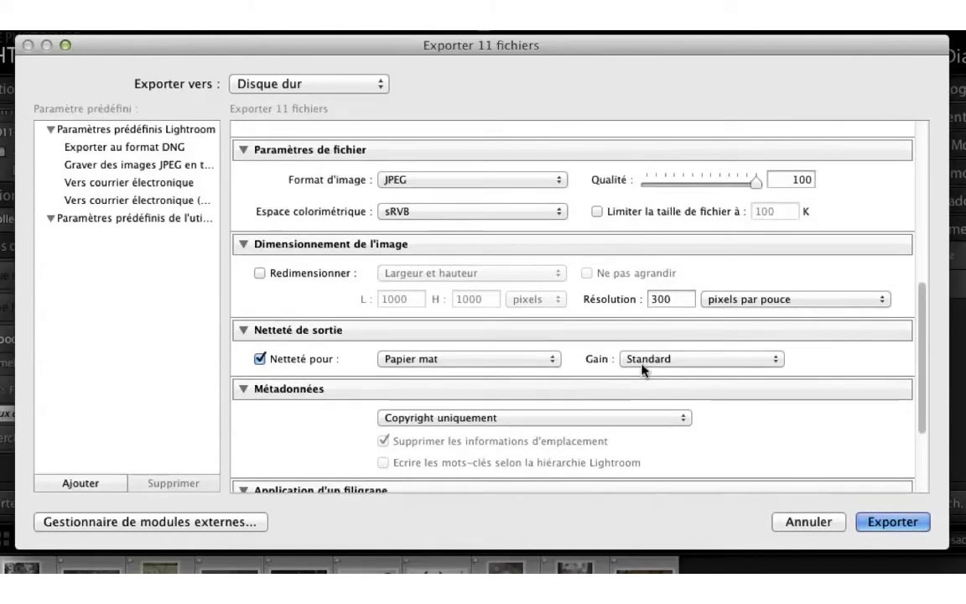
scroll(644, 369, "up", 10)
scroll(644, 369, "up", 4)
scroll(644, 369, "down", 4)
scroll(645, 369, "down", 6)
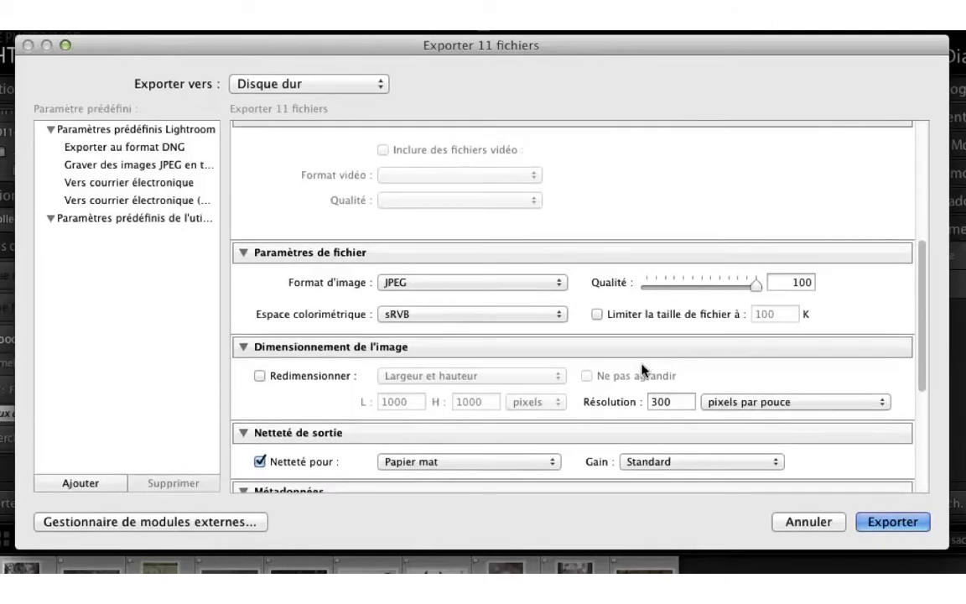
scroll(643, 367, "down", 6)
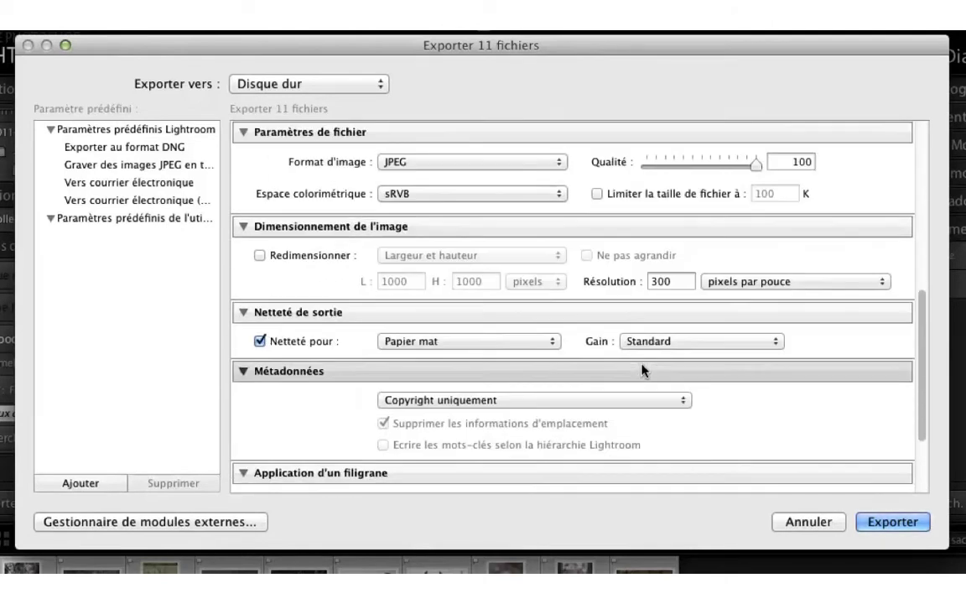
- Add a new user export preset named 'hdef impression'
left_click(96, 483)
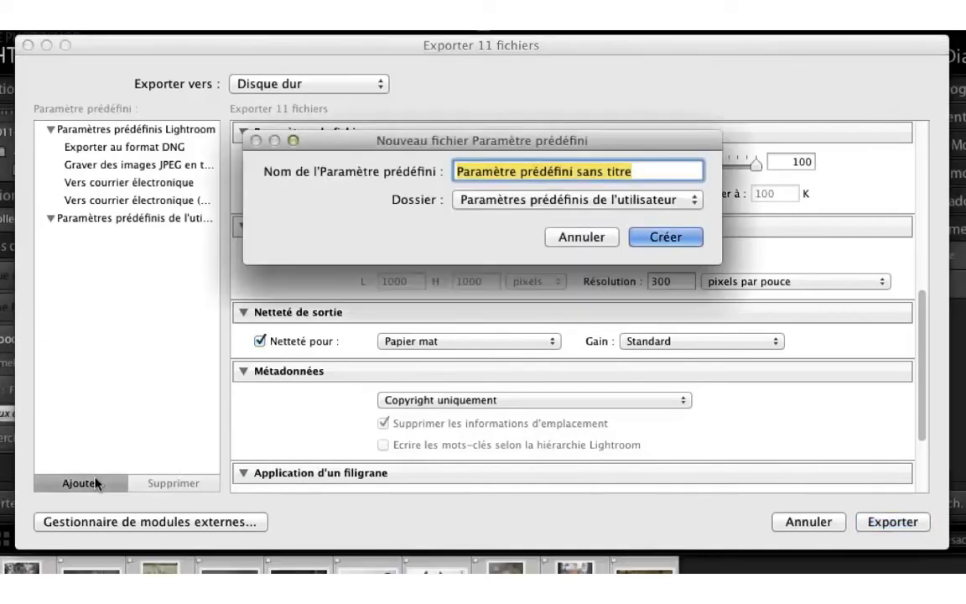
type("hdef")
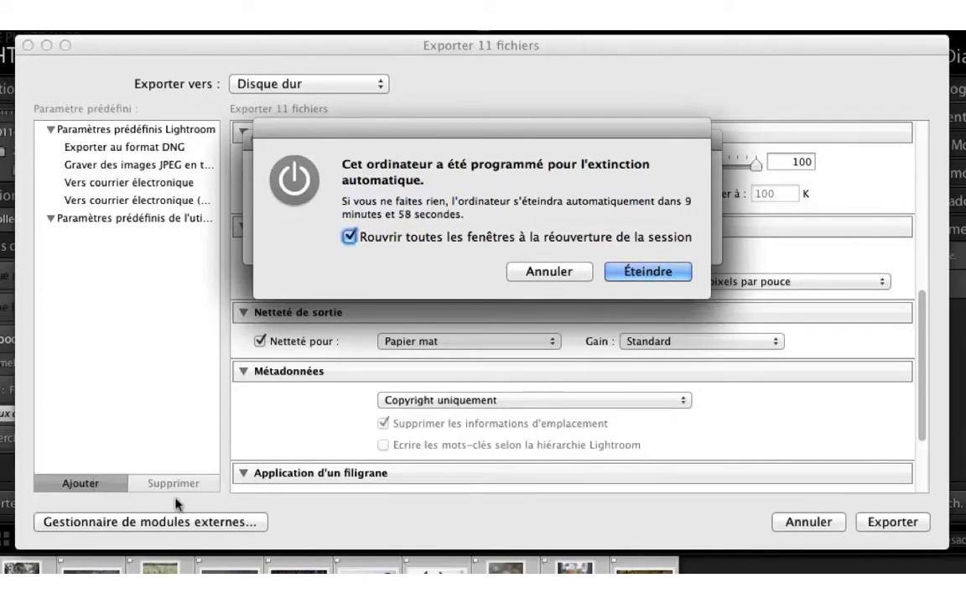
left_click(544, 270)
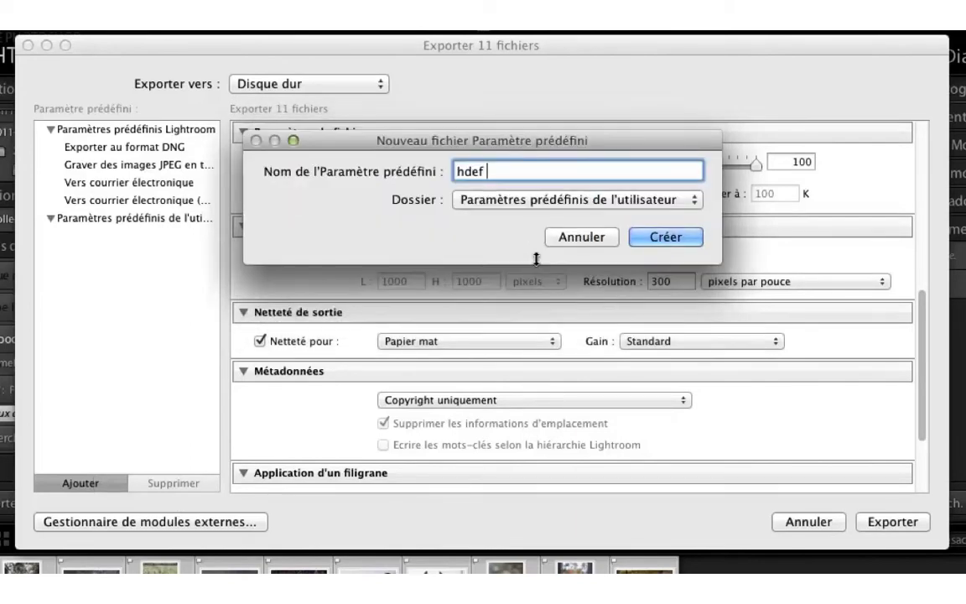
type("impression")
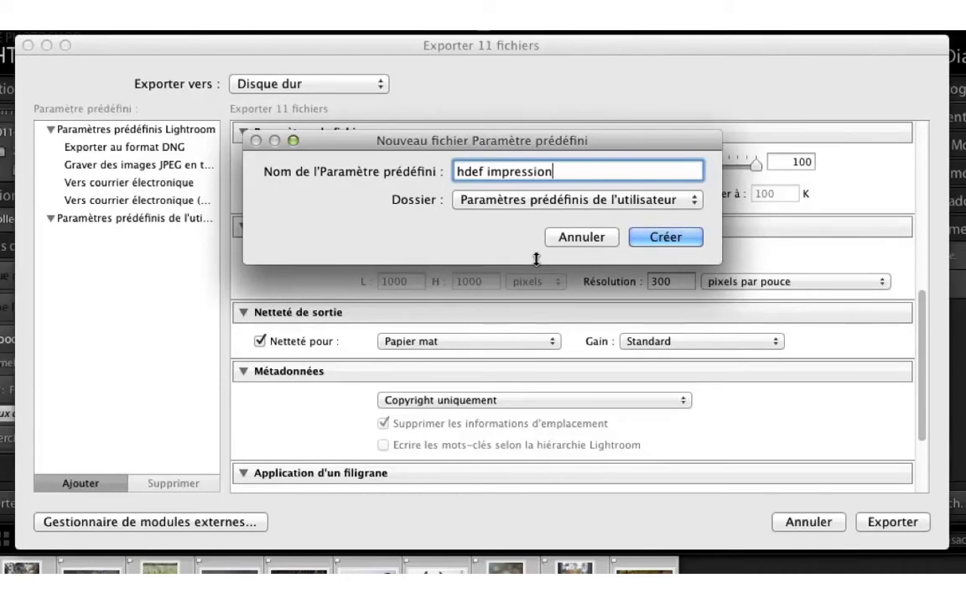
left_click(675, 235)
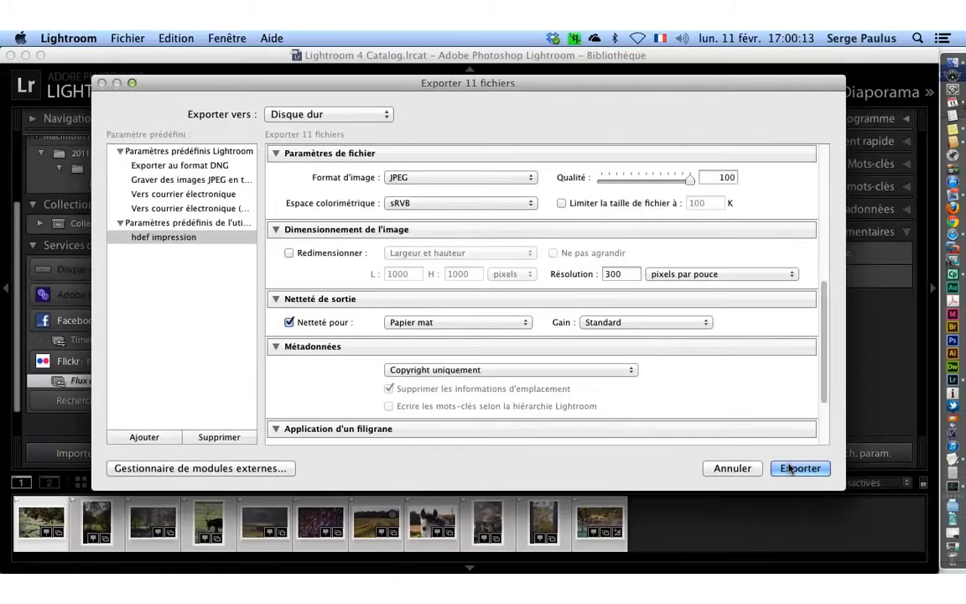
- Export the 11 photos to the Desktop, then export again with the hdef impression preset
left_click(797, 472)
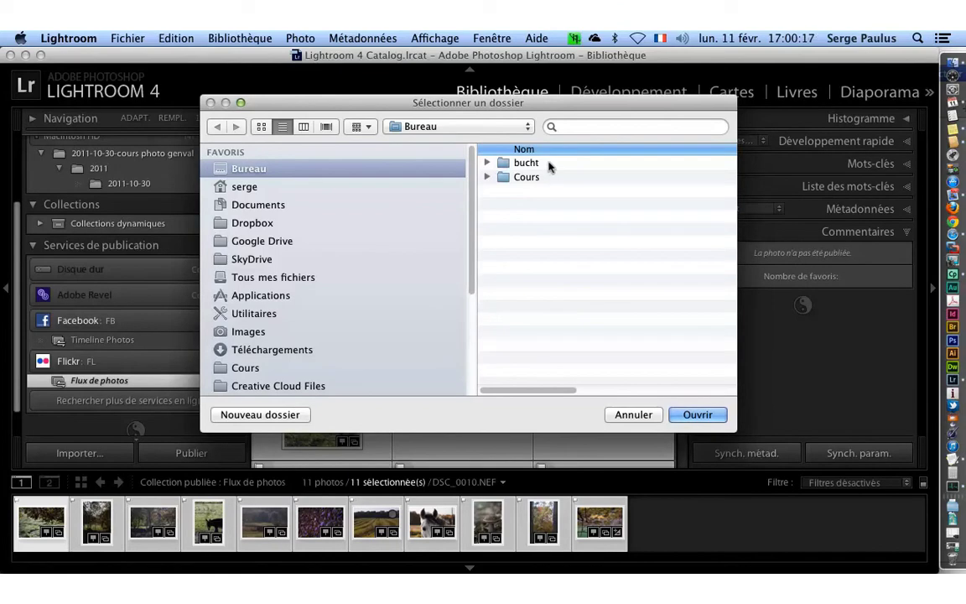
left_click(709, 414)
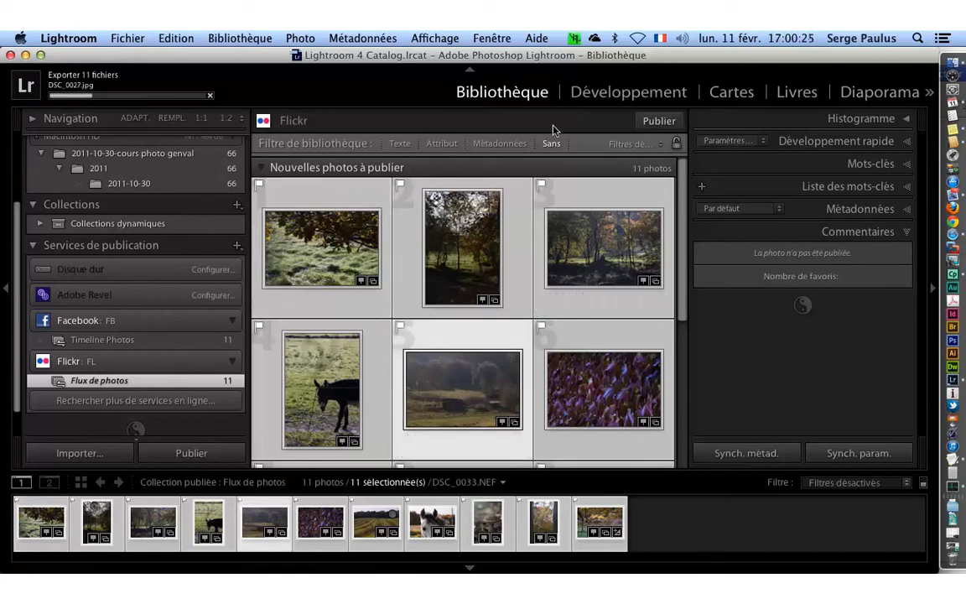
key("d")
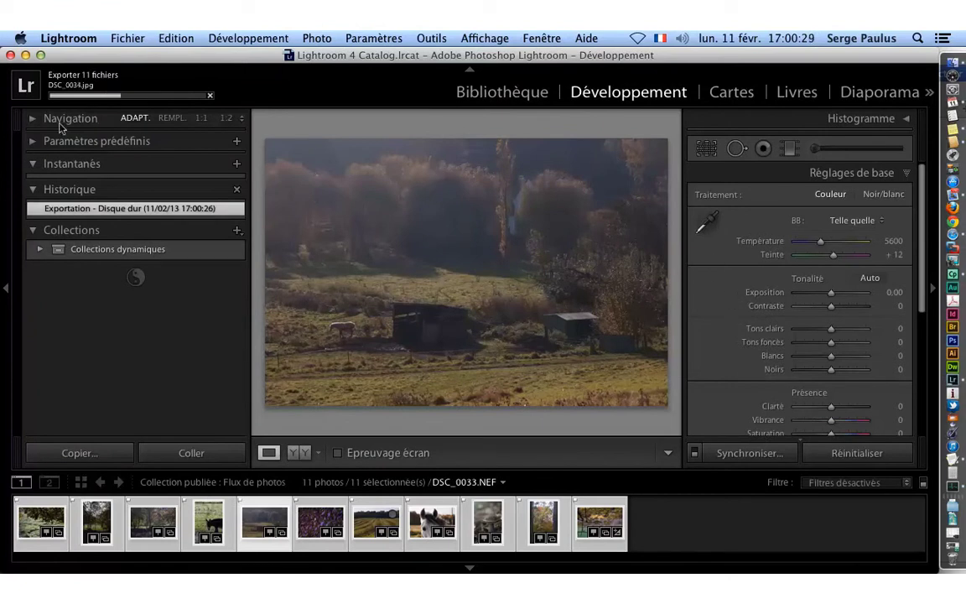
left_click(128, 38)
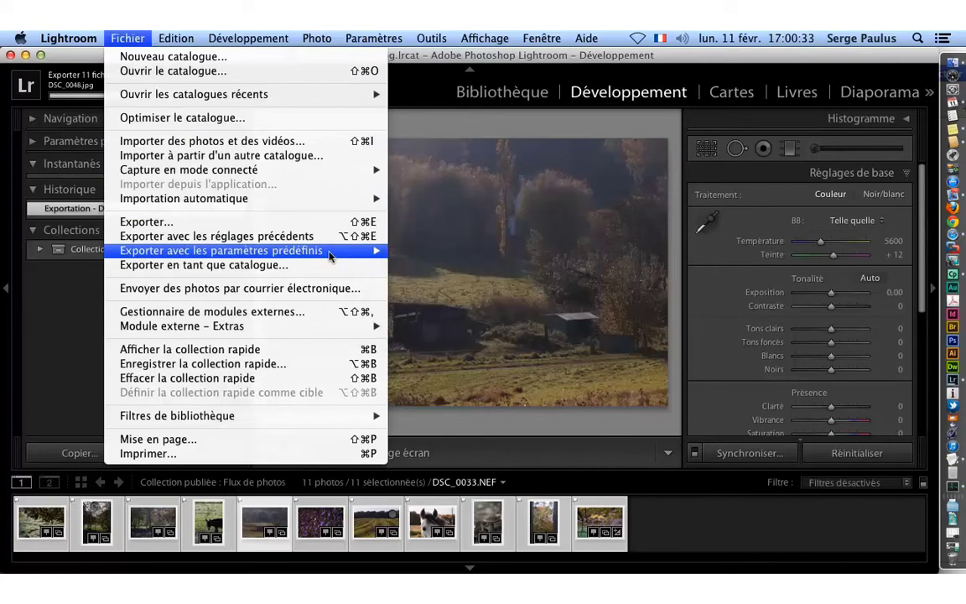
mouse_move(225, 323)
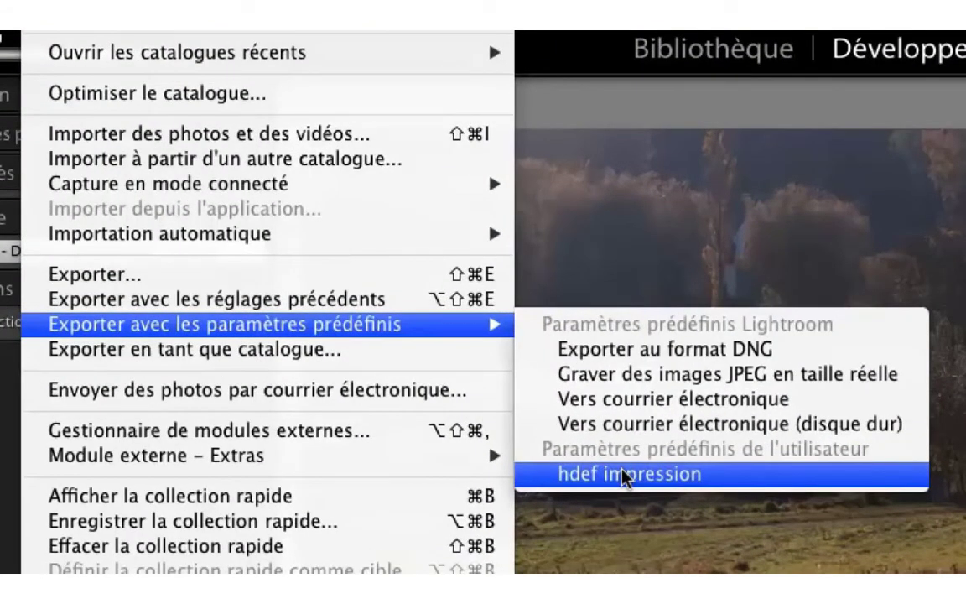
left_click(625, 476)
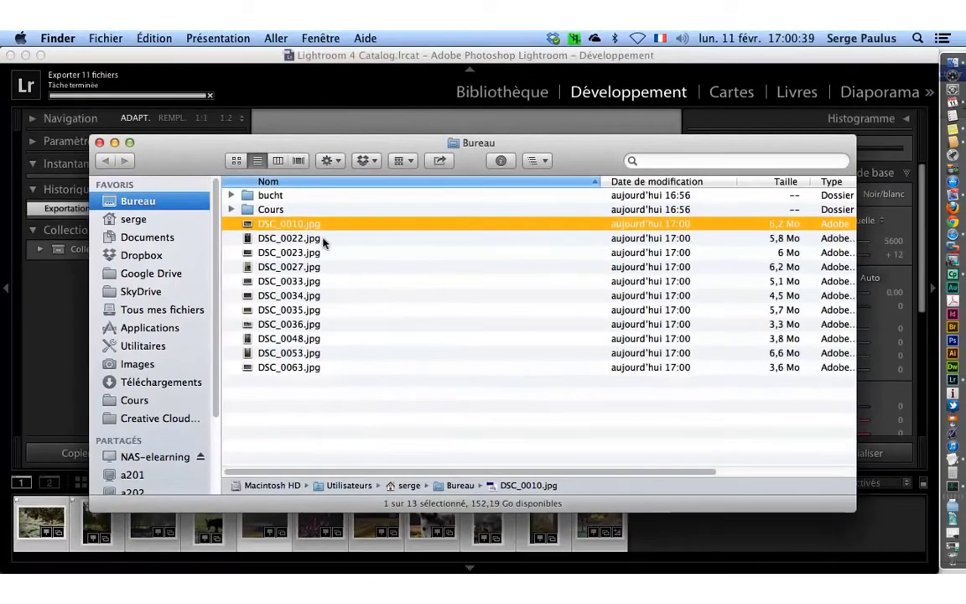
- Drag-select all eleven exported DSC JPEG files in the Desktop Finder window
left_click_drag(358, 375, 293, 245)
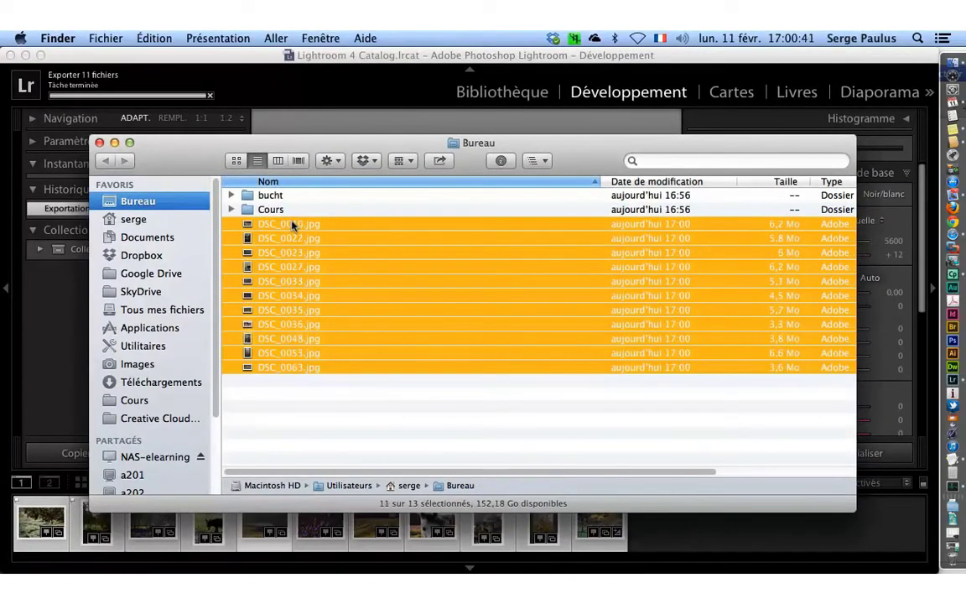